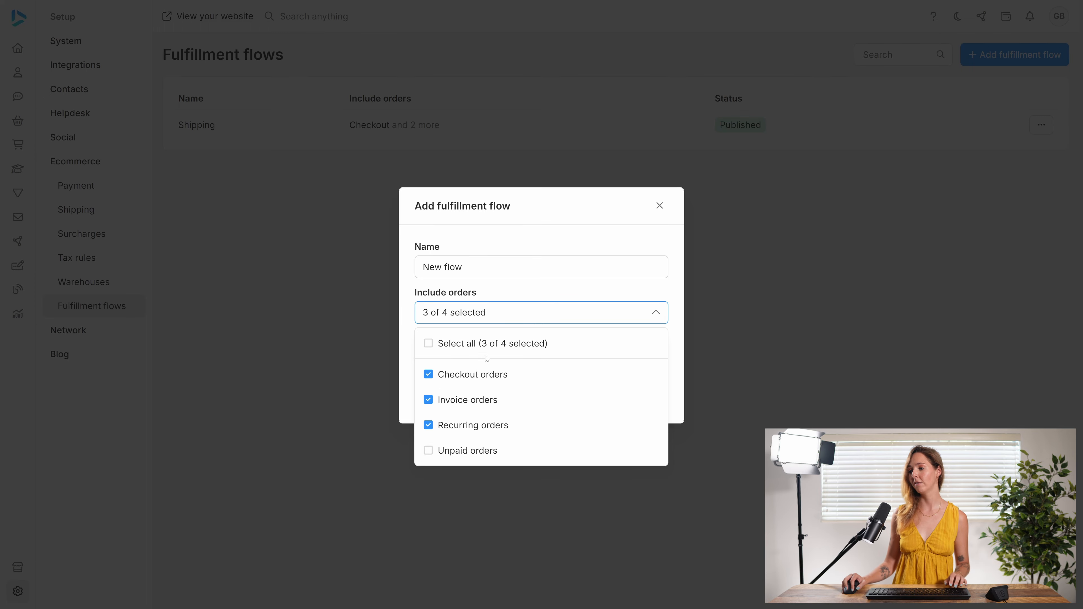
- Set the New flow status to Published and save it to open its empty editor
{"action": "left_click", "coordinate": [510, 313]}
{"action": "left_click", "coordinate": [497, 359]}
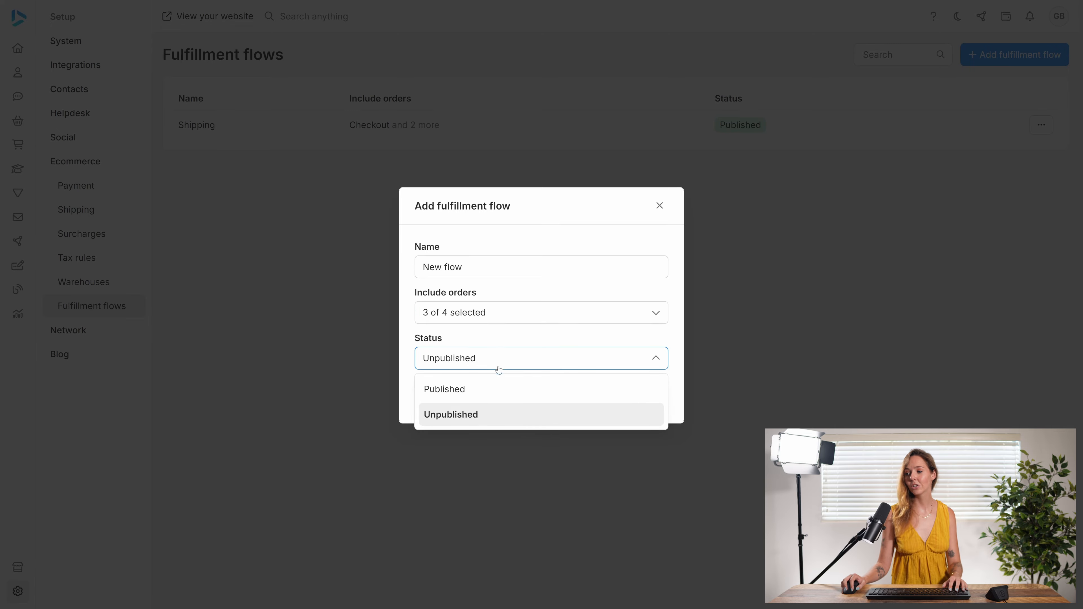
{"action": "left_click", "coordinate": [494, 391]}
{"action": "left_click", "coordinate": [649, 396]}
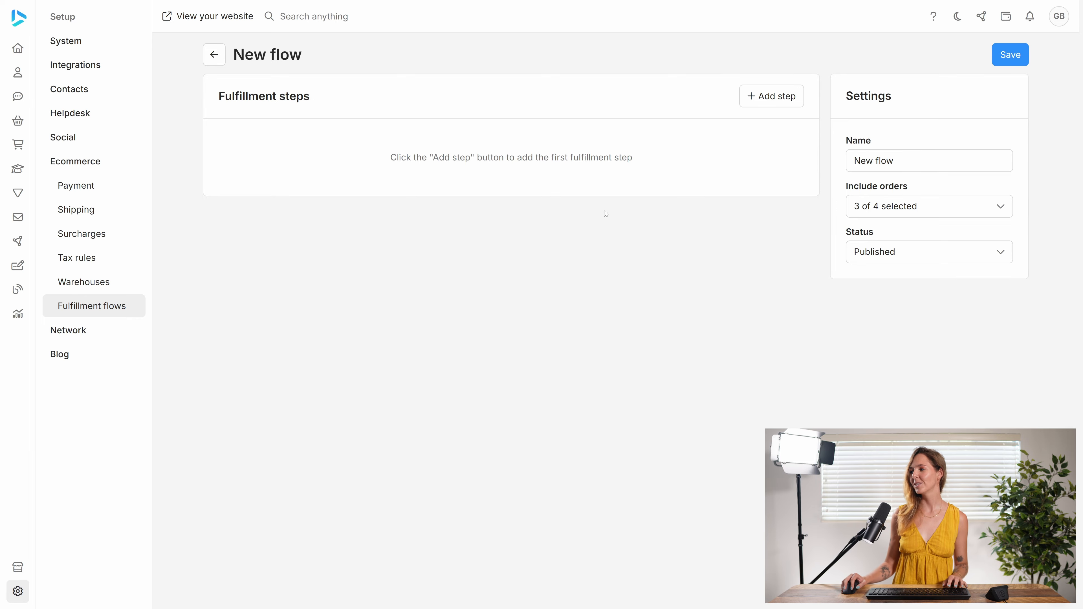
- Add a fulfillment step named 'Step 1' with required action 'This is step 1'
{"action": "left_click", "coordinate": [768, 99]}
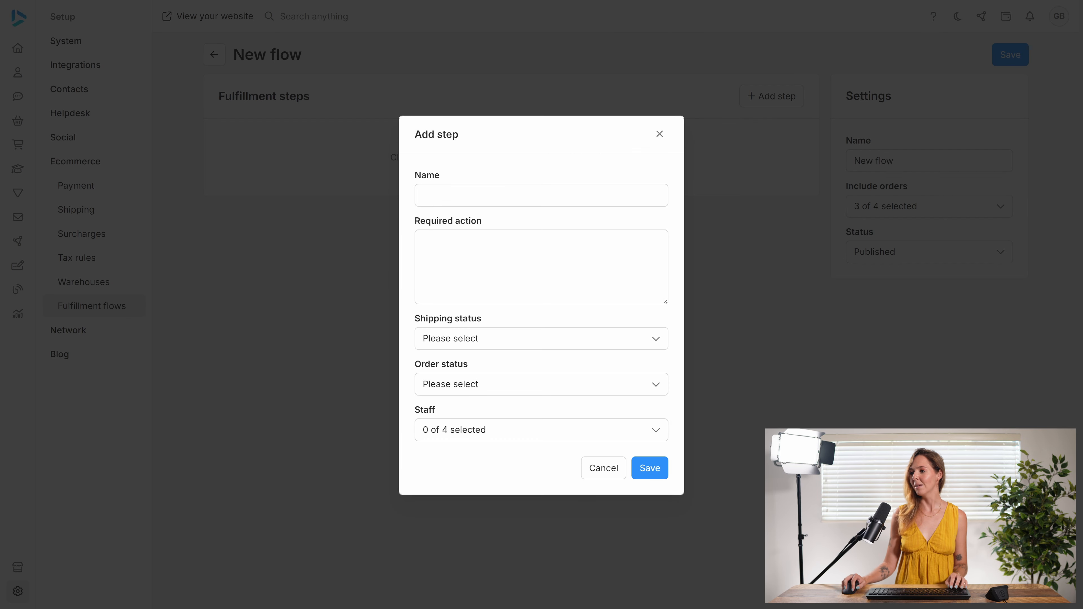
{"action": "left_click", "coordinate": [542, 195]}
{"action": "type", "text": "Step 1"}
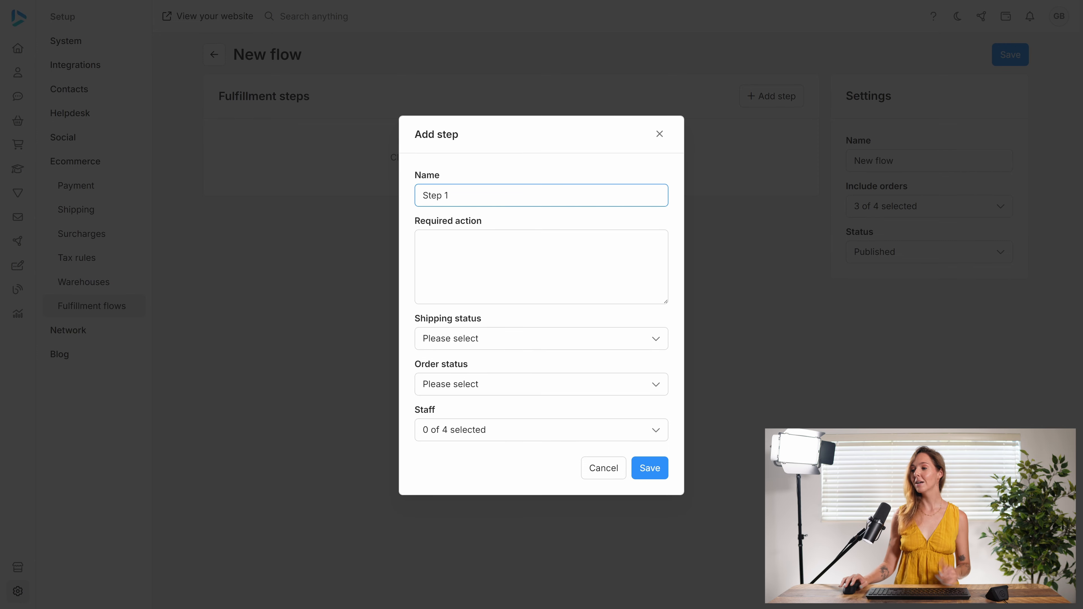
{"action": "left_click", "coordinate": [541, 266]}
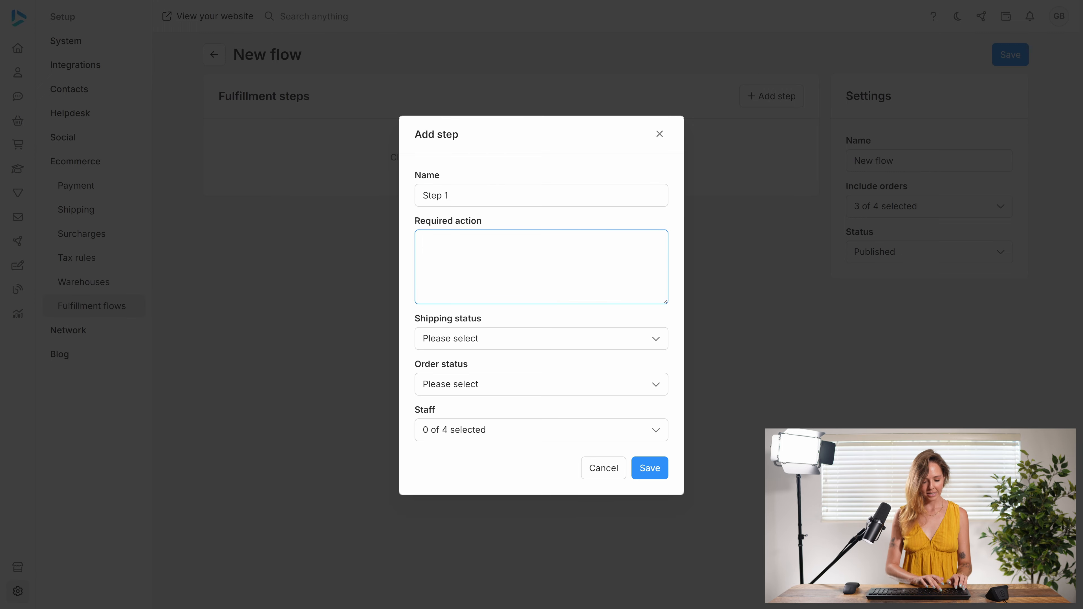
{"action": "type", "text": "th"}
{"action": "key", "text": "ctrl+a"}
{"action": "key", "text": "BackSpace"}
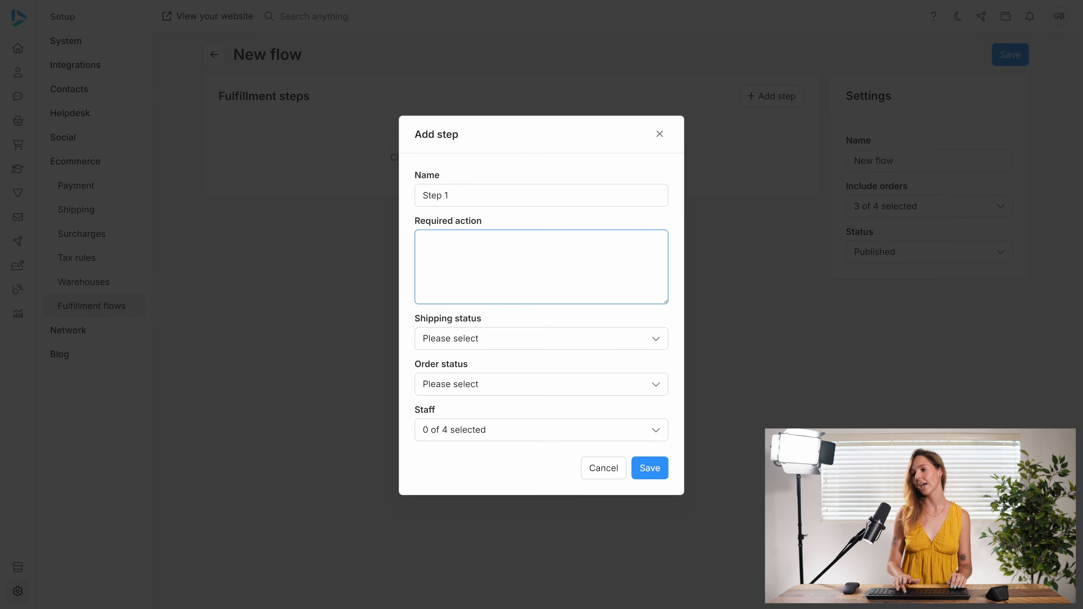
{"action": "type", "text": "This"}
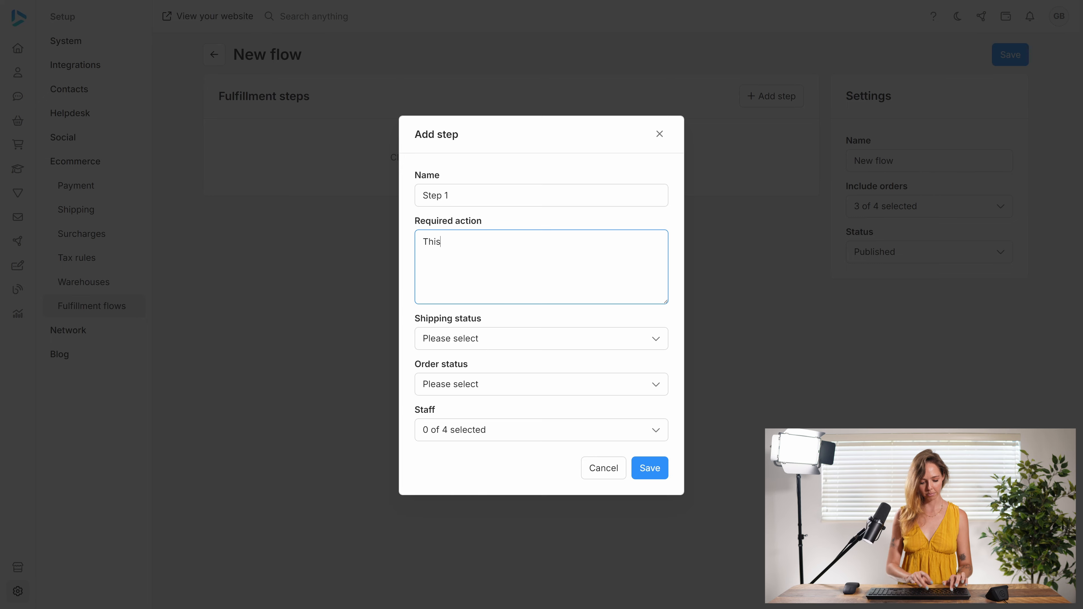
{"action": "type", "text": " is step 1"}
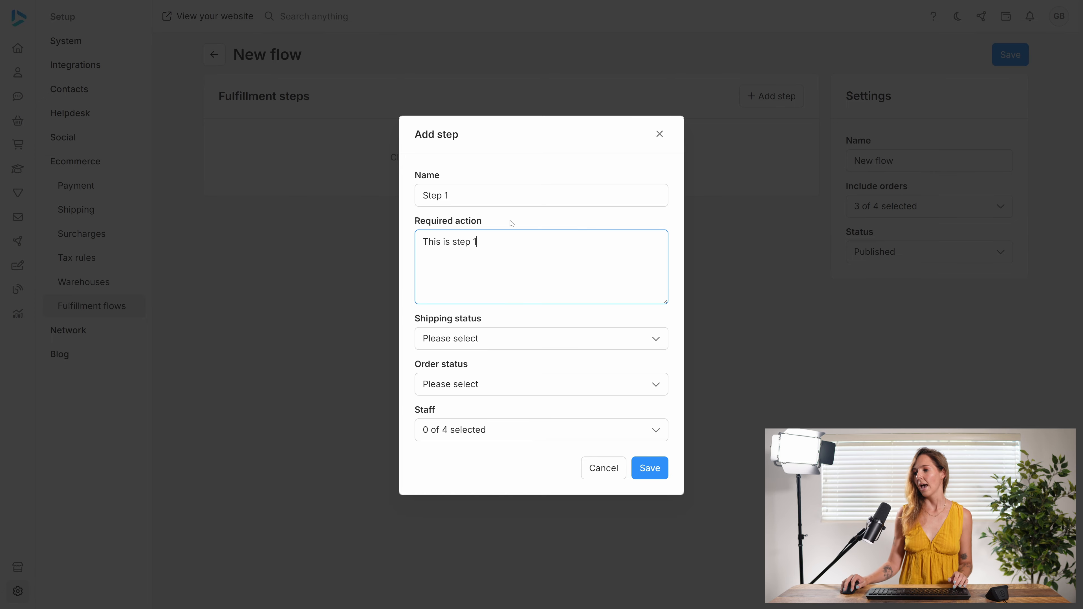
- Give Step 1 shipping status Pending and order status Processing, assign one staff member, and save
{"action": "left_click", "coordinate": [486, 342]}
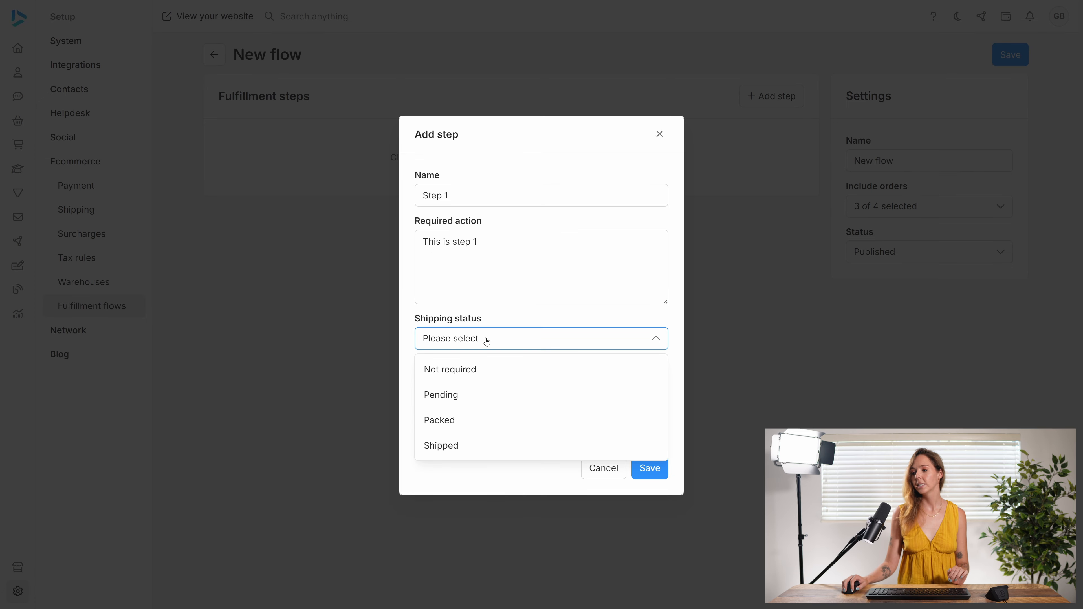
{"action": "left_click", "coordinate": [478, 402]}
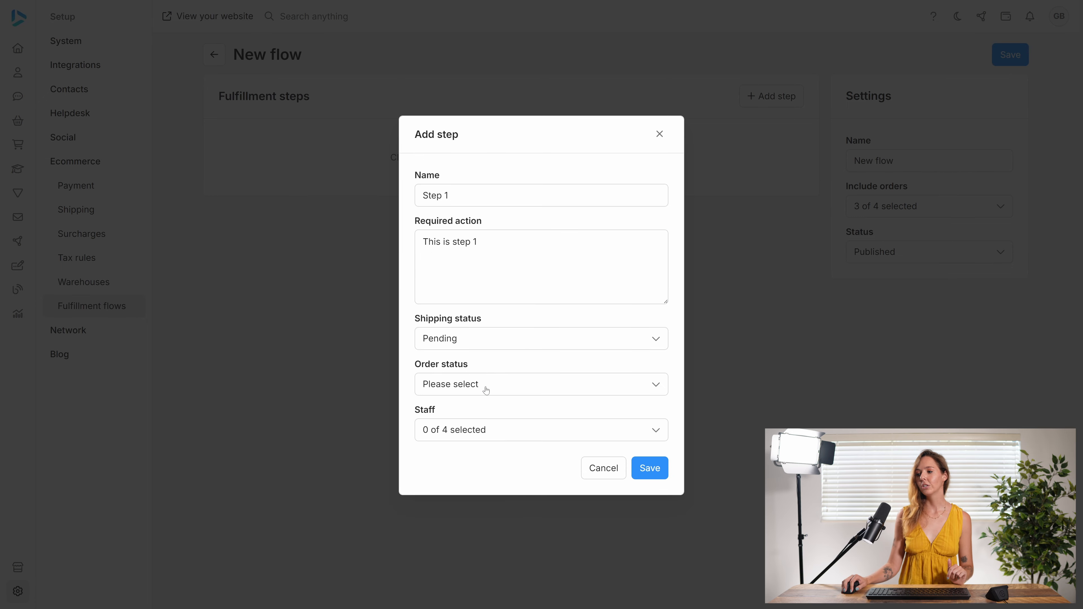
{"action": "left_click", "coordinate": [486, 389]}
{"action": "left_click", "coordinate": [480, 443]}
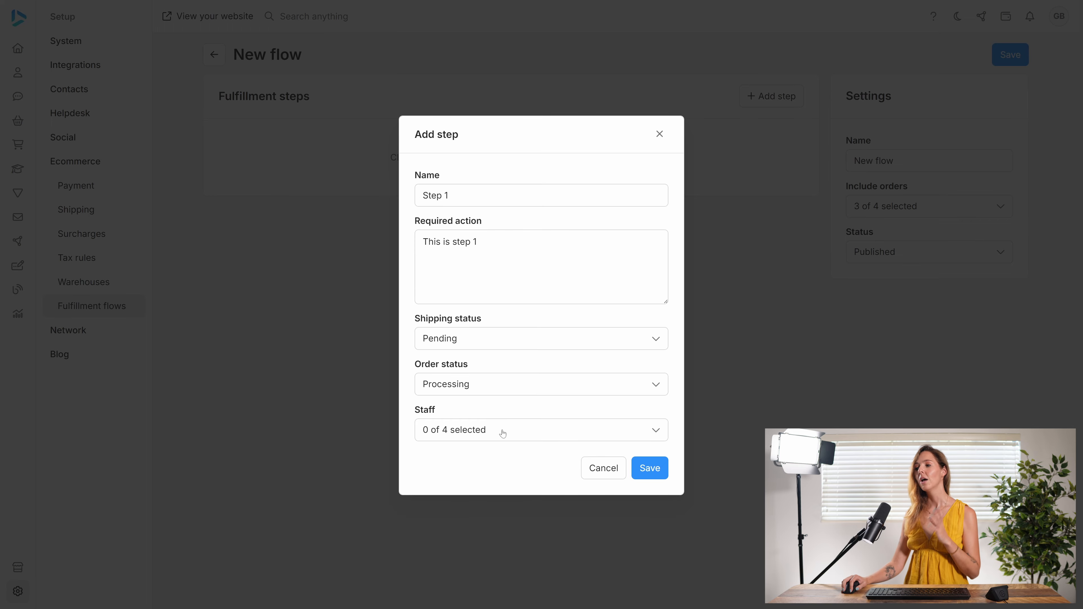
{"action": "left_click", "coordinate": [502, 434]}
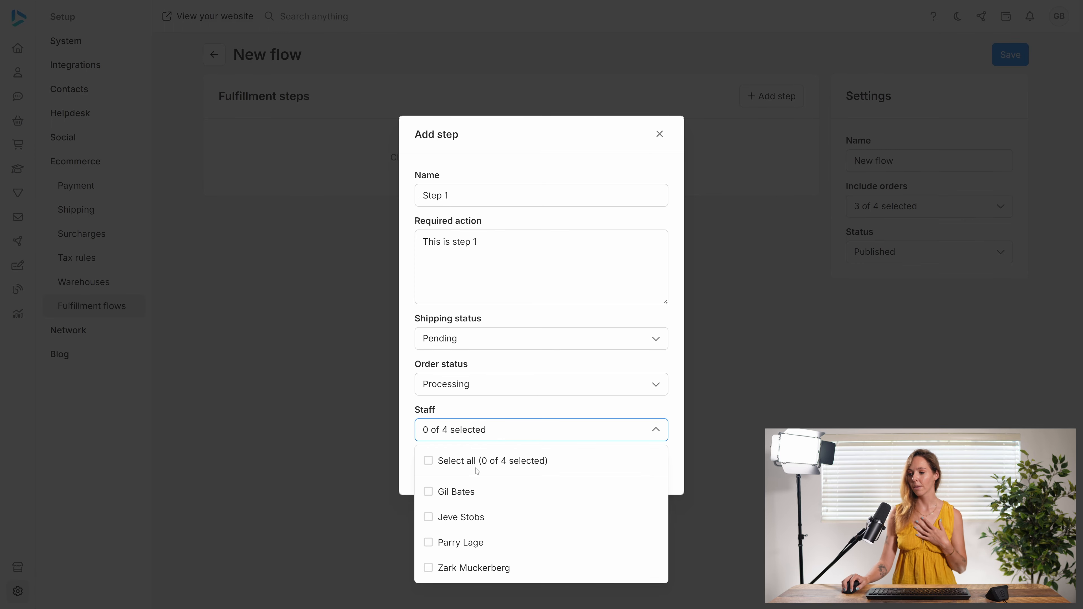
{"action": "left_click", "coordinate": [447, 491]}
{"action": "left_click", "coordinate": [501, 435]}
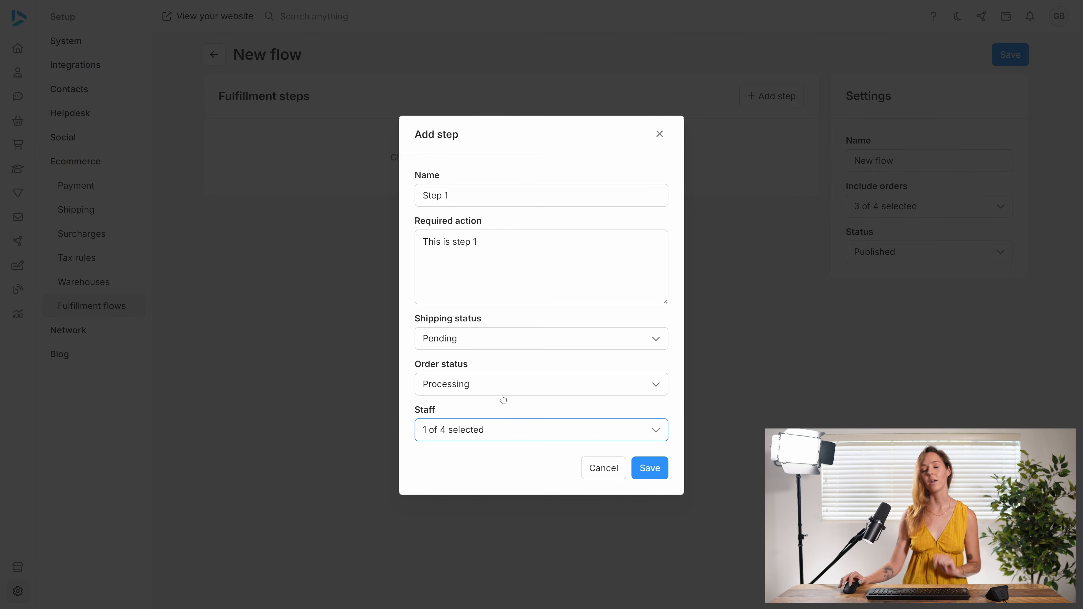
{"action": "left_click", "coordinate": [651, 467]}
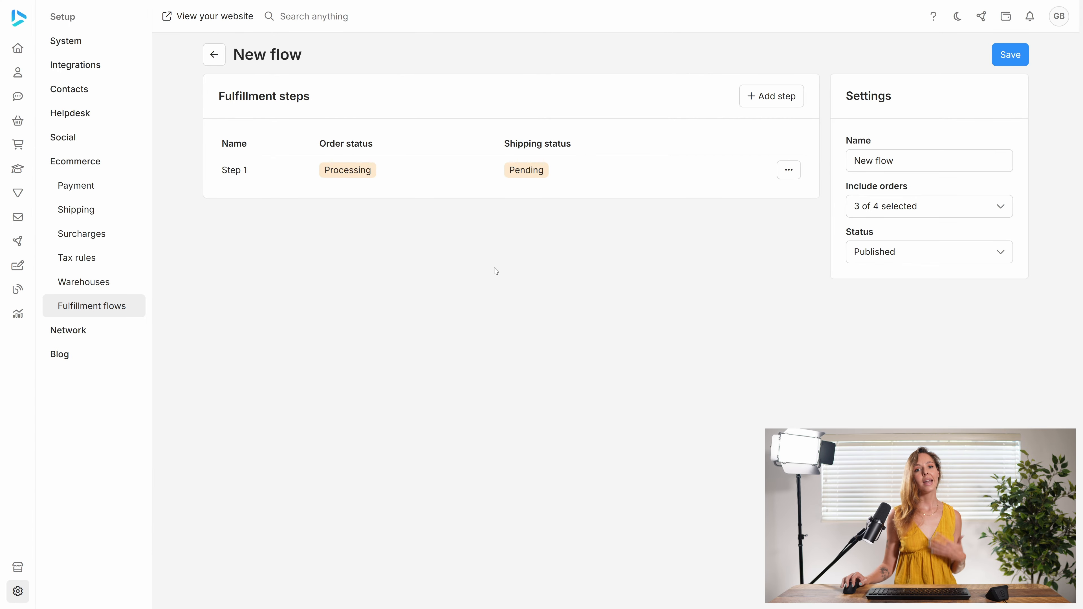
- Add a second step named 'Step 2' with required action 'This is step 2'
{"action": "left_click", "coordinate": [789, 99]}
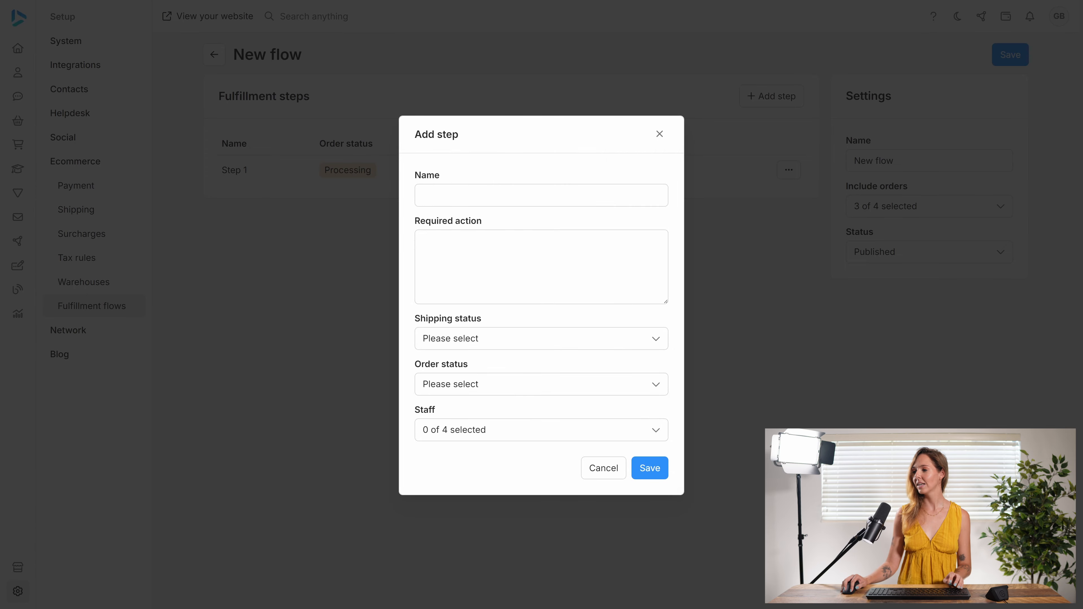
{"action": "left_click", "coordinate": [541, 195]}
{"action": "type", "text": "Step 2"}
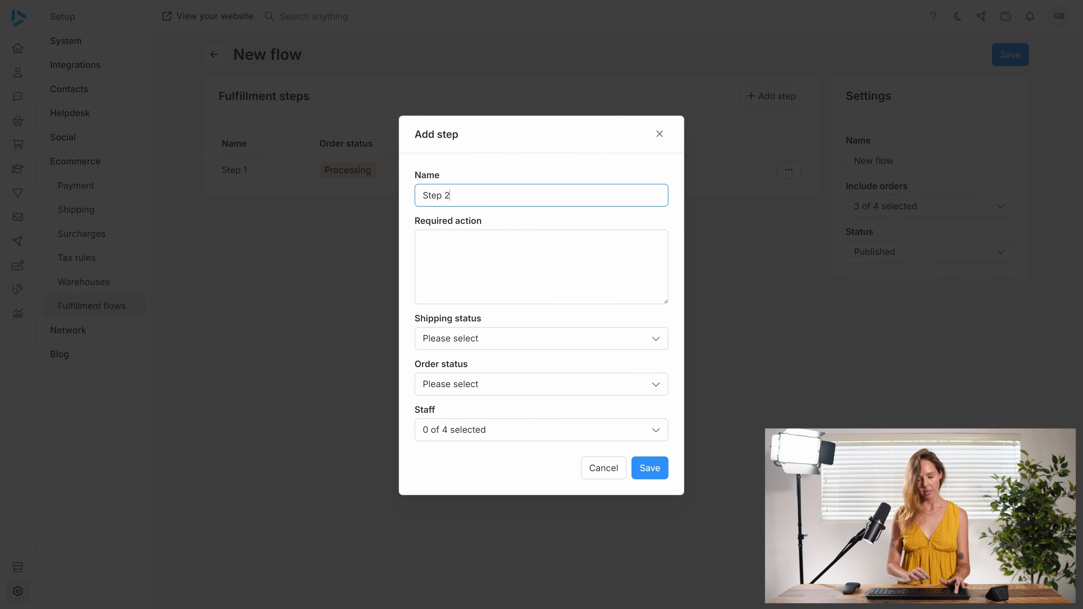
{"action": "left_click", "coordinate": [541, 266]}
{"action": "type", "text": "T"}
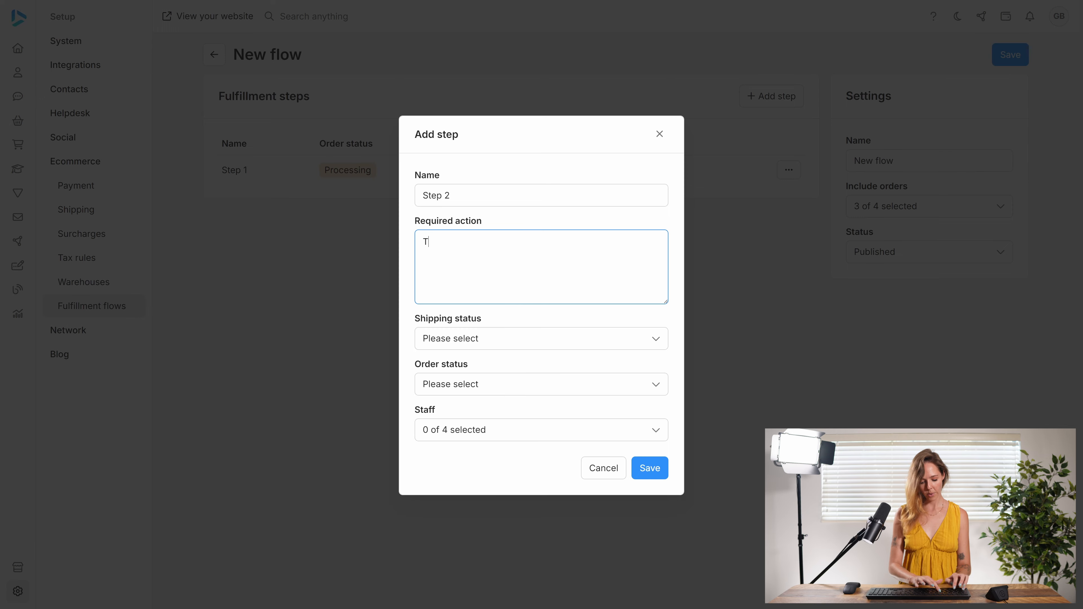
{"action": "type", "text": "his is step 2"}
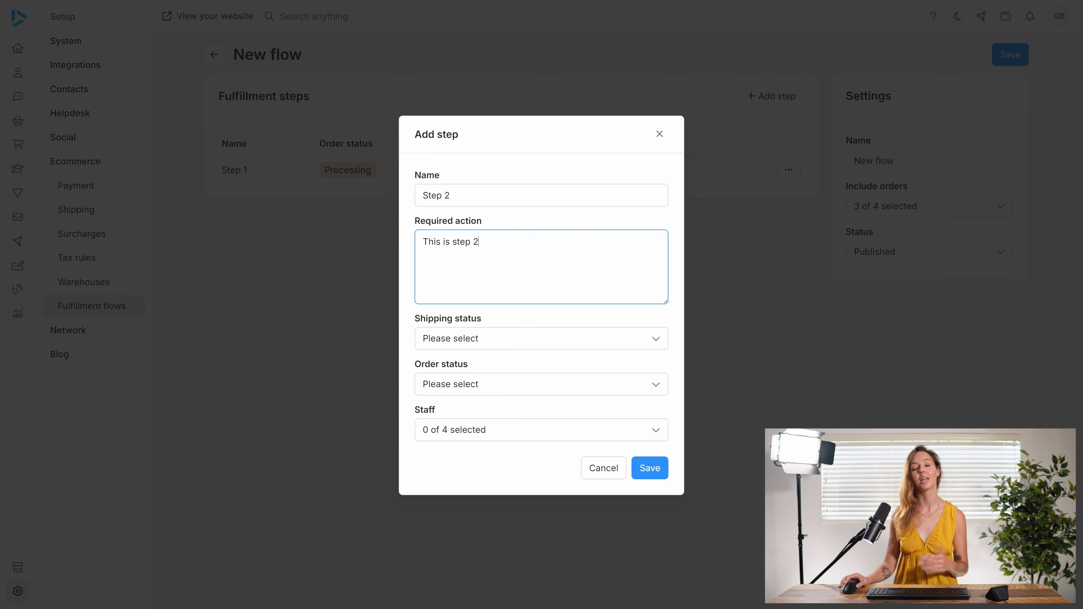
- Give Step 2 shipping status Shipped and order status Ready, assign two staff members, and save
{"action": "left_click", "coordinate": [521, 339]}
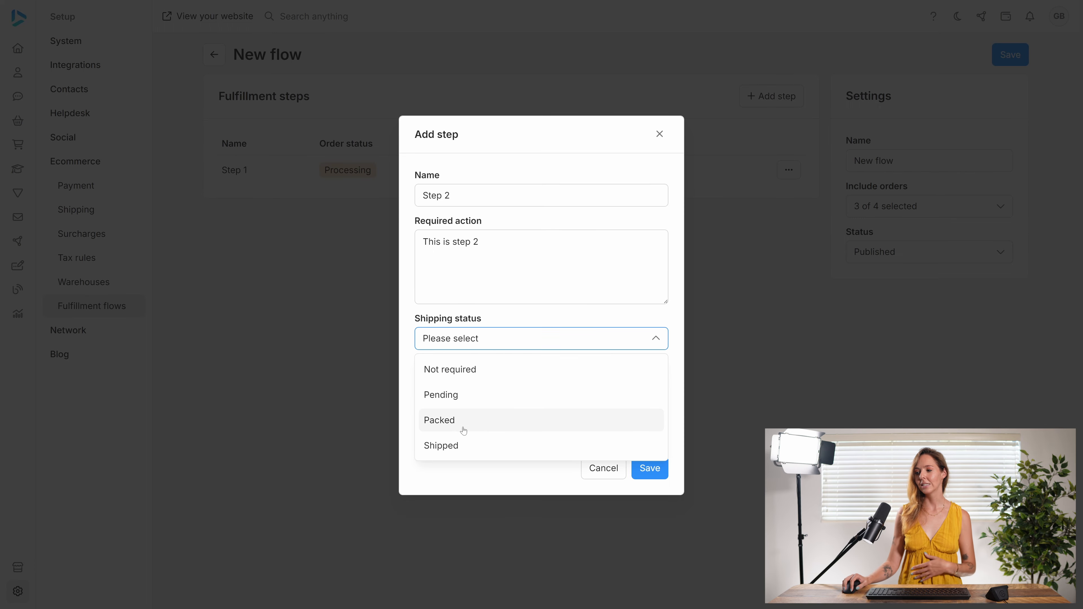
{"action": "left_click", "coordinate": [459, 444]}
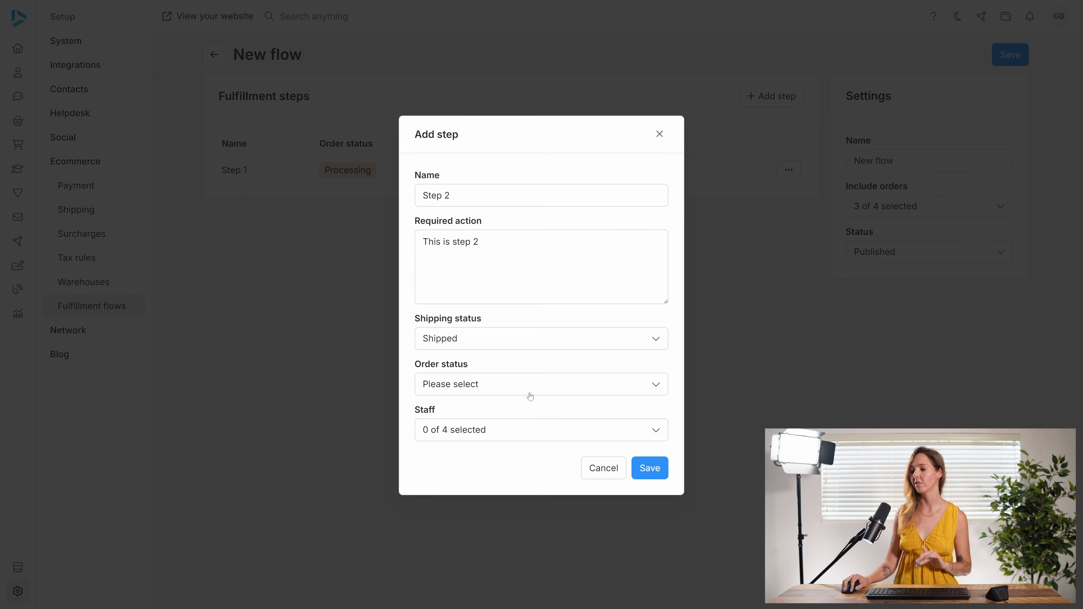
{"action": "left_click", "coordinate": [519, 386]}
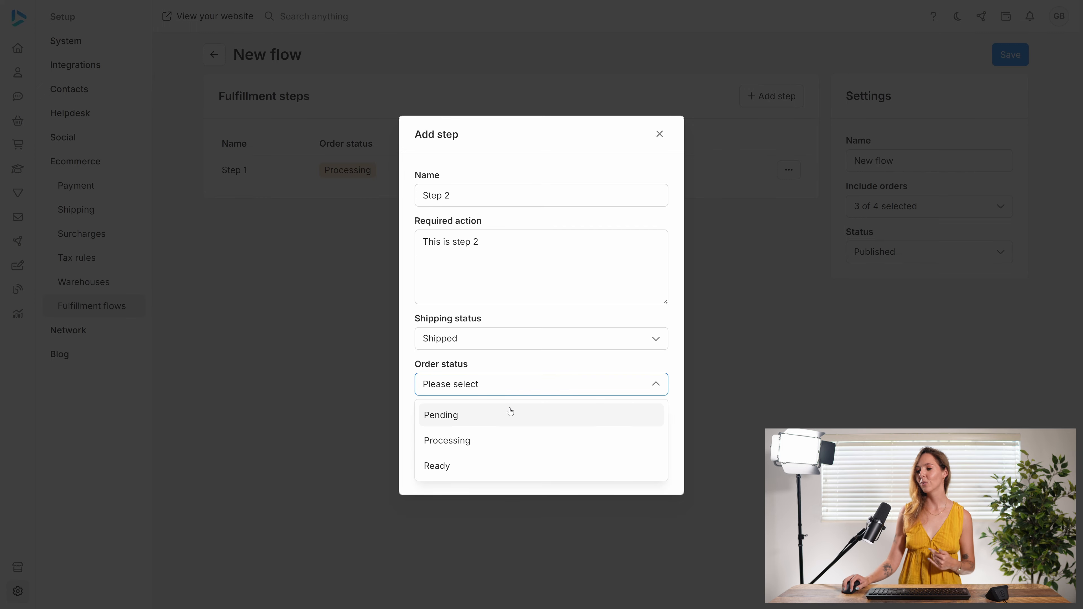
{"action": "left_click", "coordinate": [468, 467]}
{"action": "left_click", "coordinate": [500, 438]}
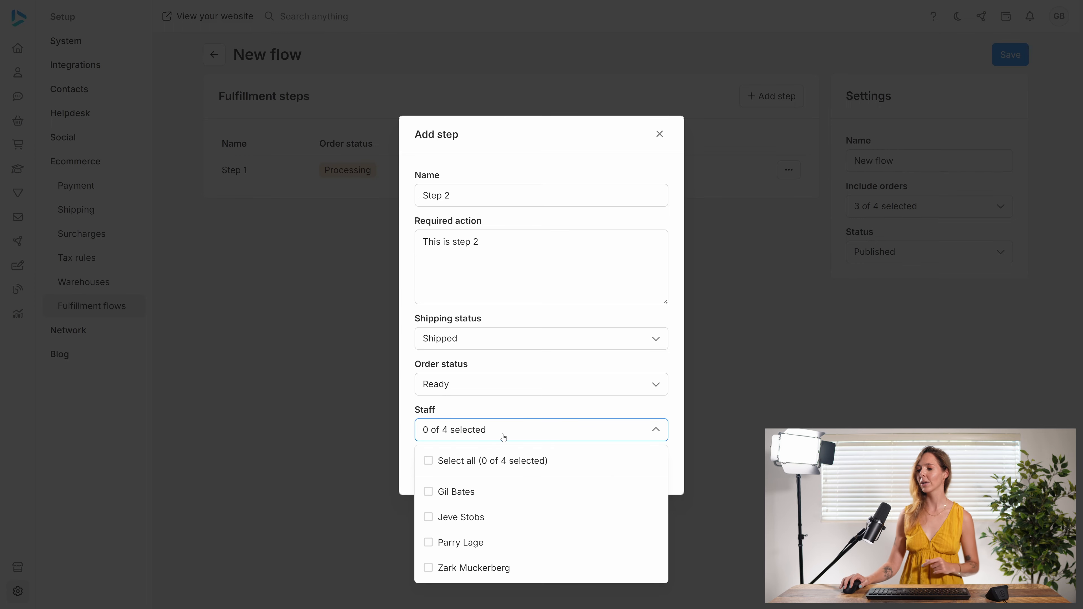
{"action": "left_click", "coordinate": [494, 548]}
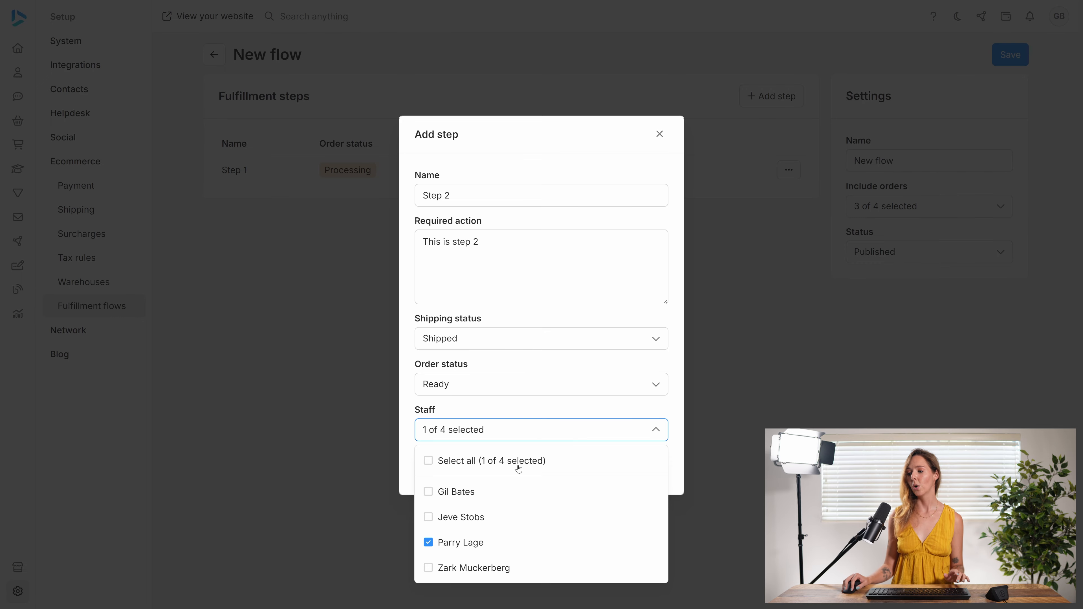
{"action": "left_click", "coordinate": [464, 493]}
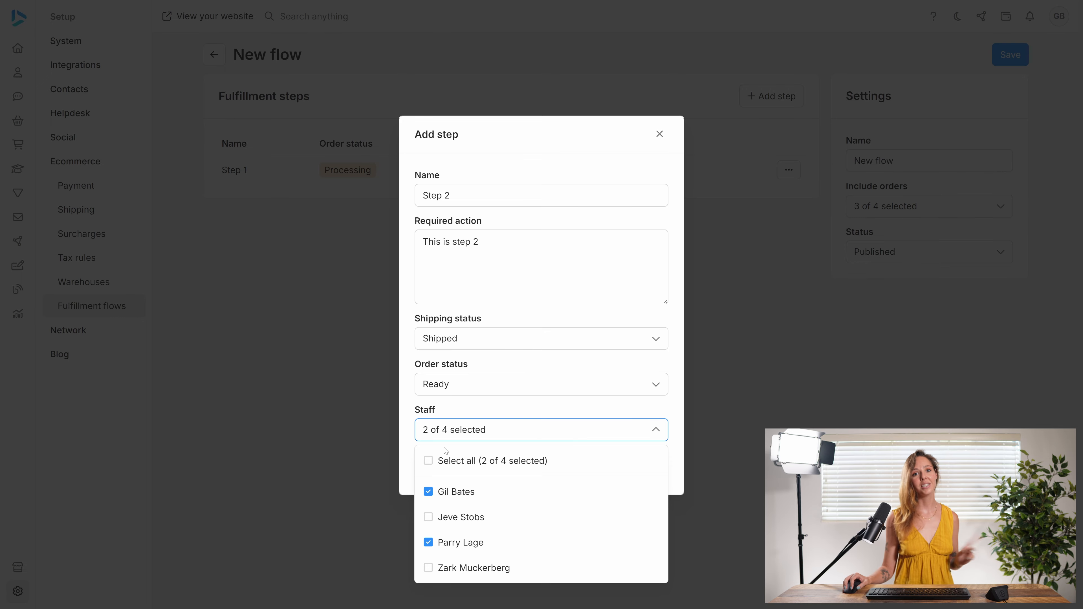
{"action": "left_click", "coordinate": [553, 430]}
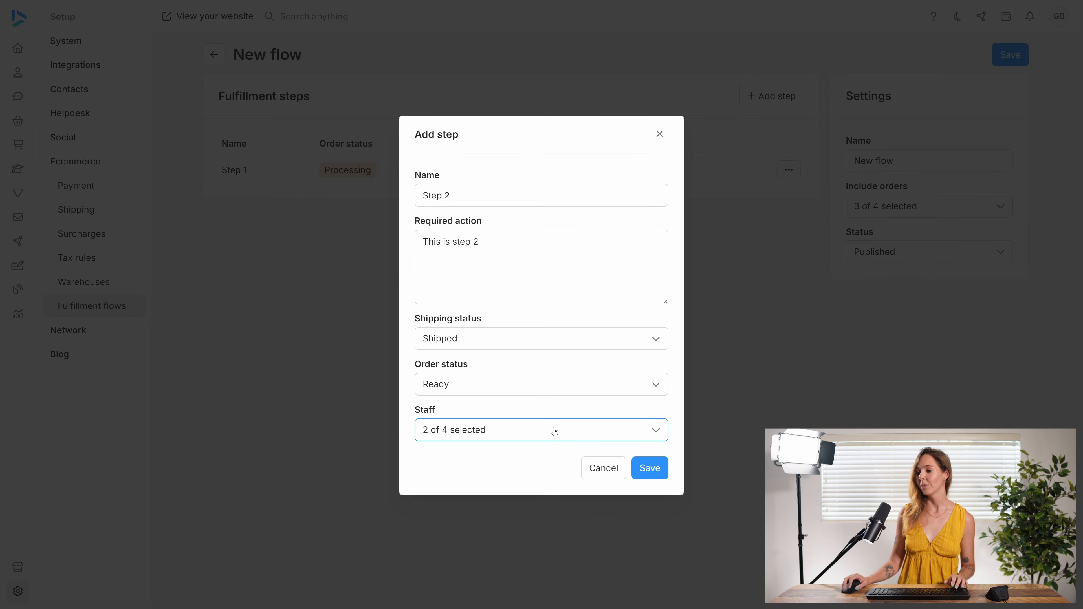
{"action": "left_click", "coordinate": [651, 469]}
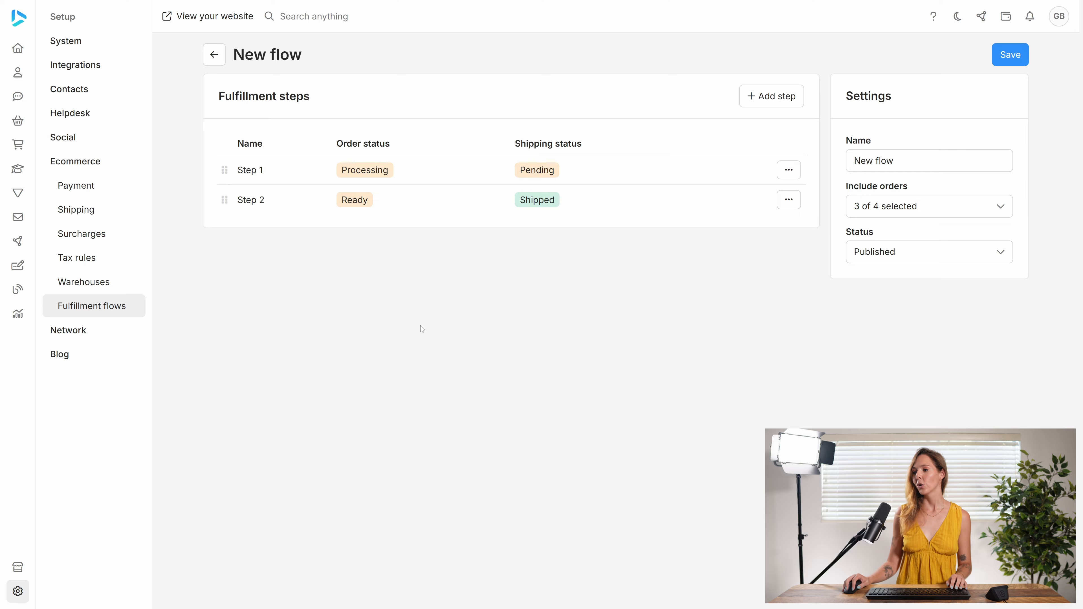
{"action": "left_click", "coordinate": [355, 199]}
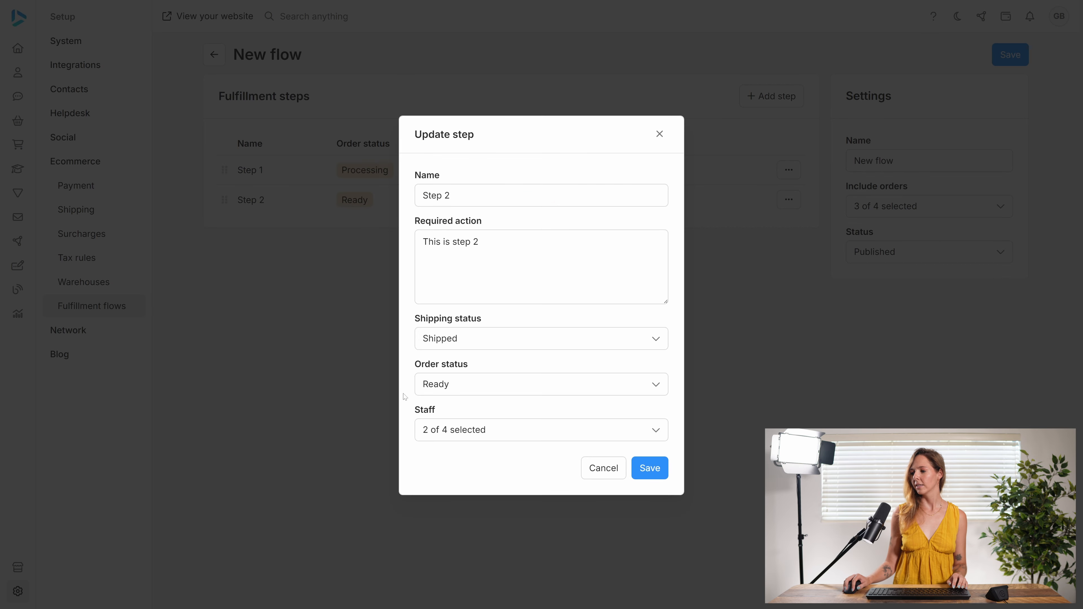
{"action": "left_click", "coordinate": [462, 386]}
{"action": "left_click", "coordinate": [648, 467]}
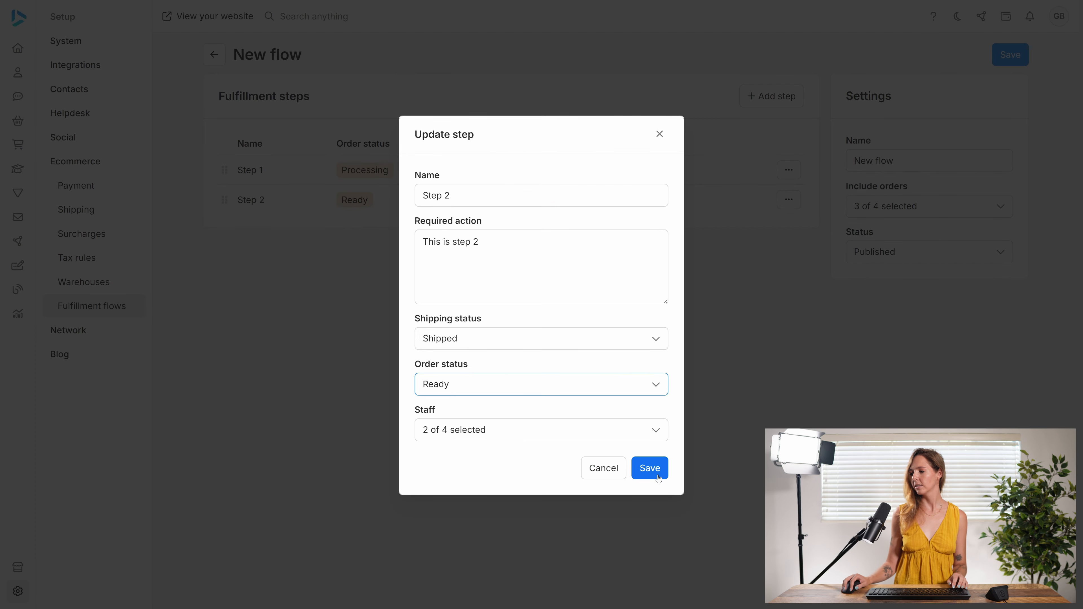
{"action": "left_click", "coordinate": [649, 470]}
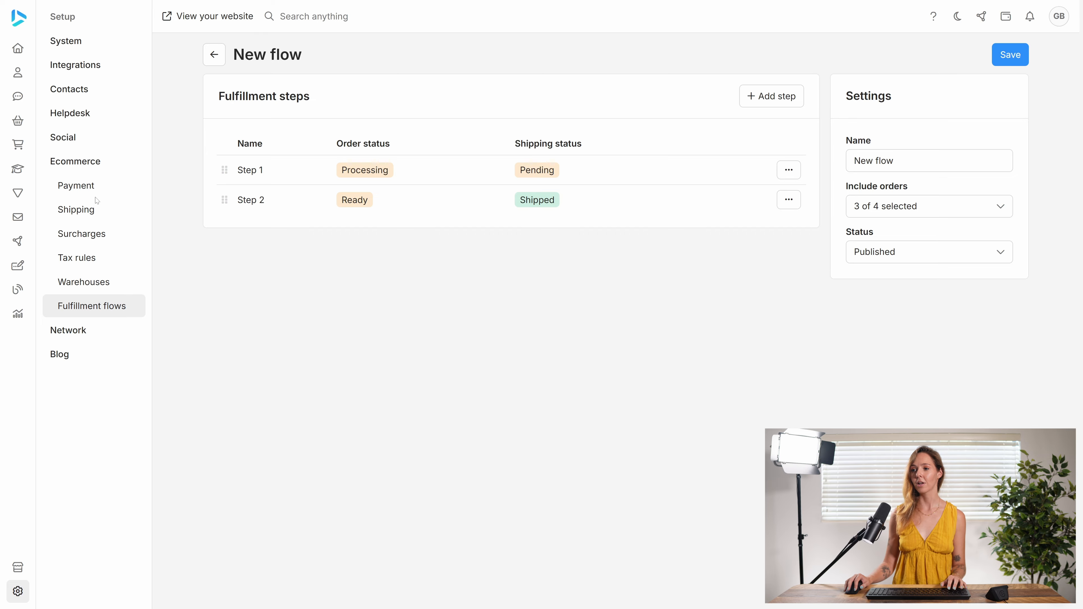
- Add a catalog product named 'Flow product' with price 300 and save it
{"action": "left_click", "coordinate": [44, 146]}
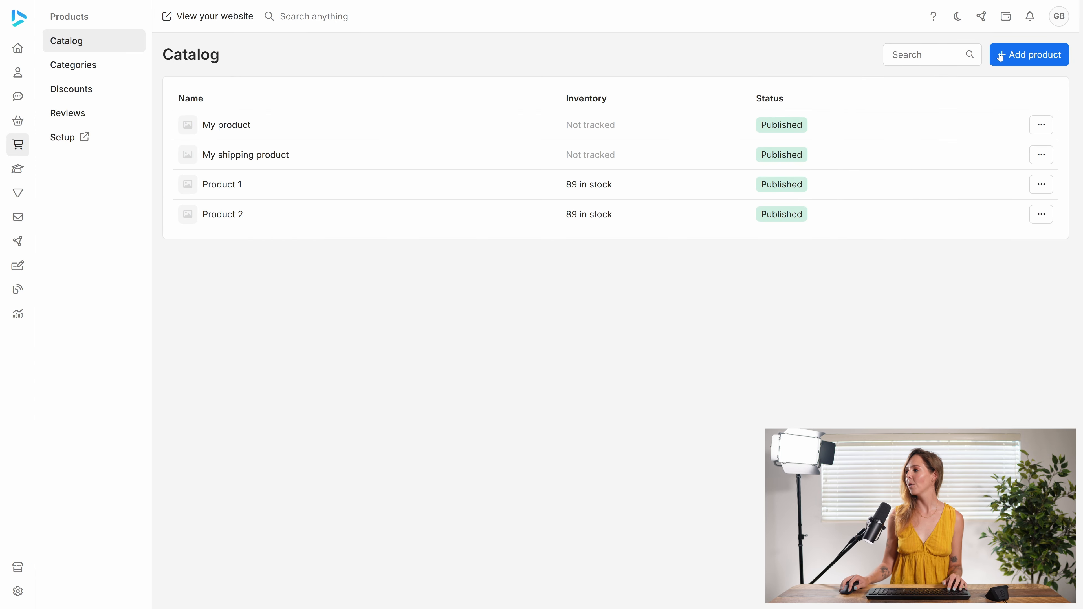
{"action": "left_click", "coordinate": [1015, 58]}
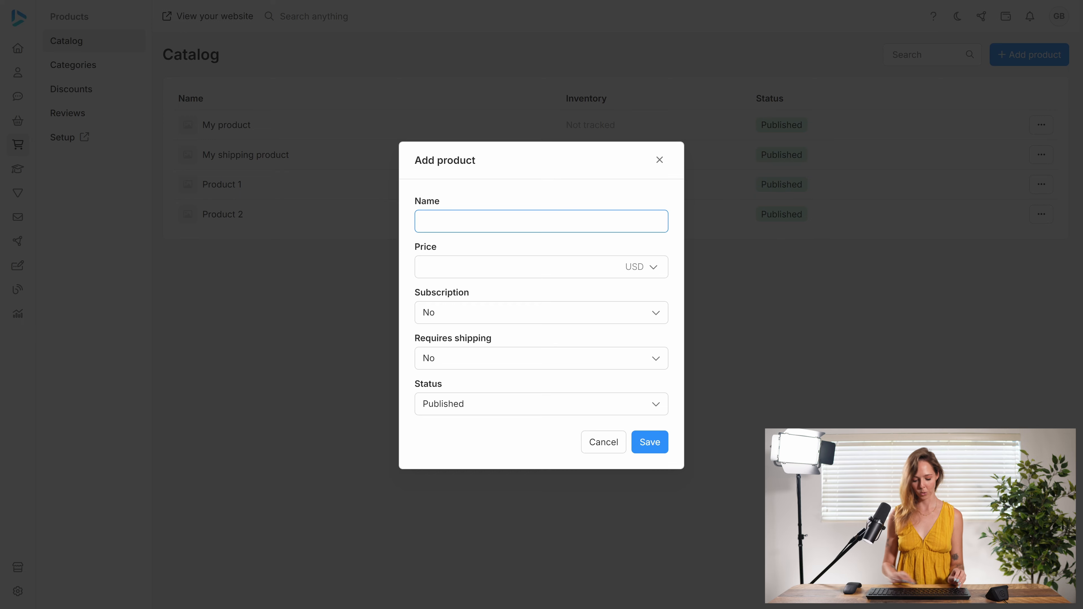
{"action": "type", "text": "N"}
{"action": "key", "text": "BackSpace"}
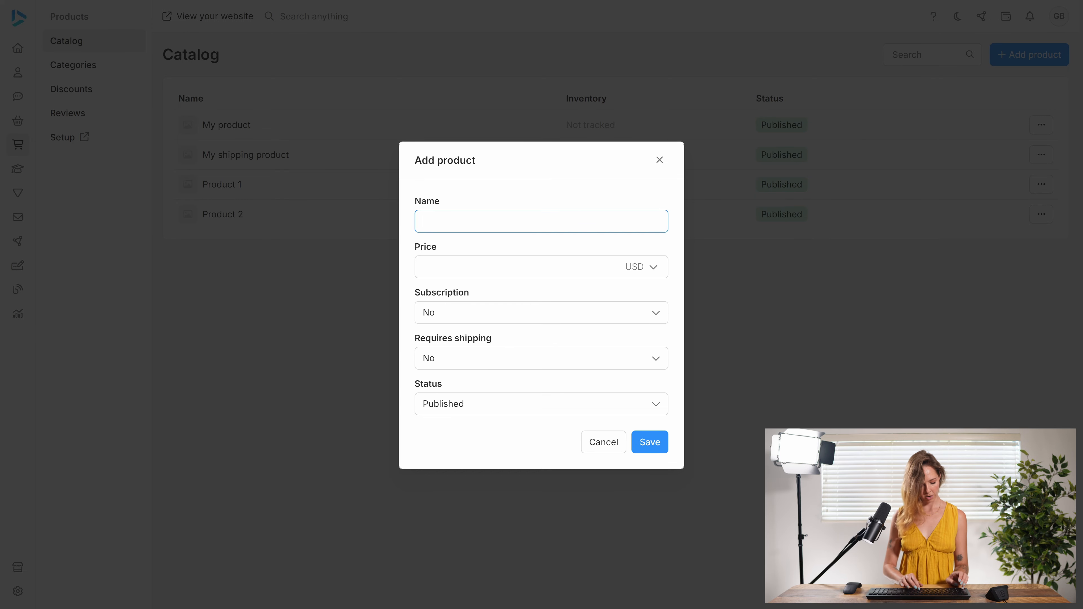
{"action": "type", "text": "Flow "}
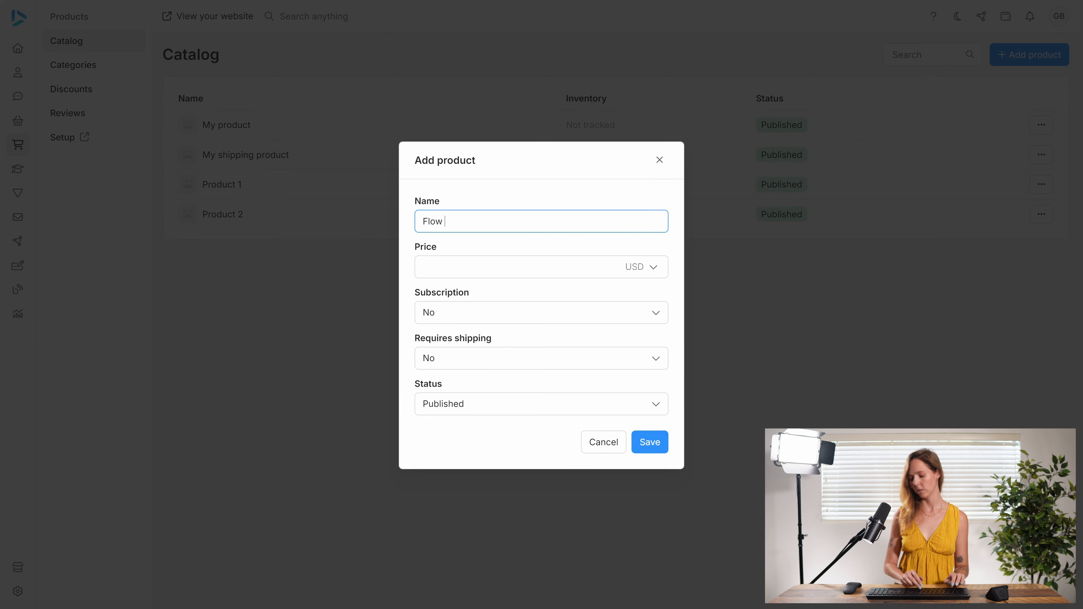
{"action": "type", "text": "product"}
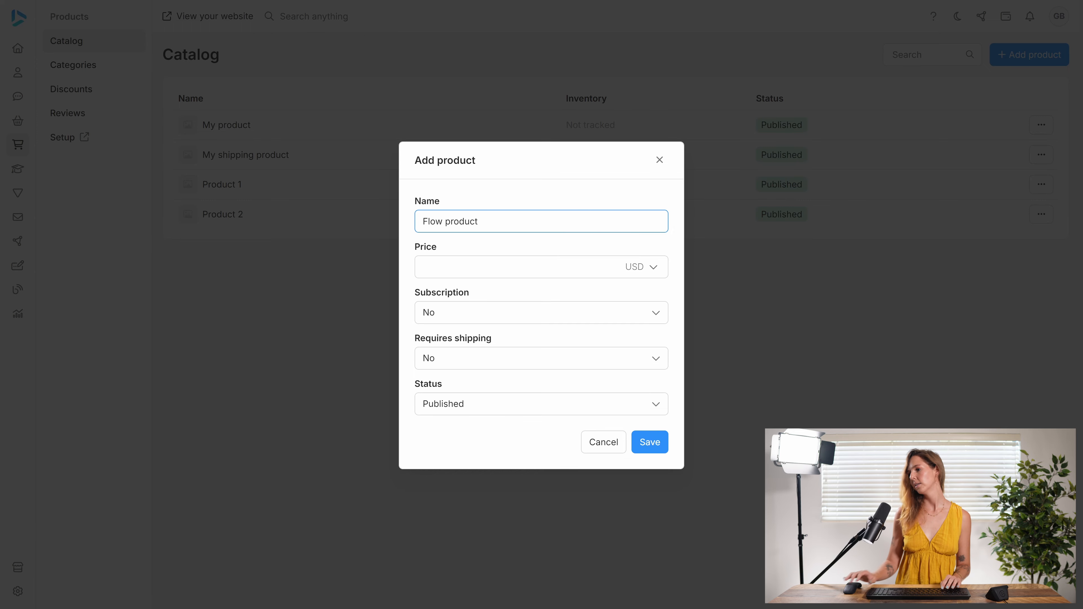
{"action": "key", "text": "Tab"}
{"action": "type", "text": "300"}
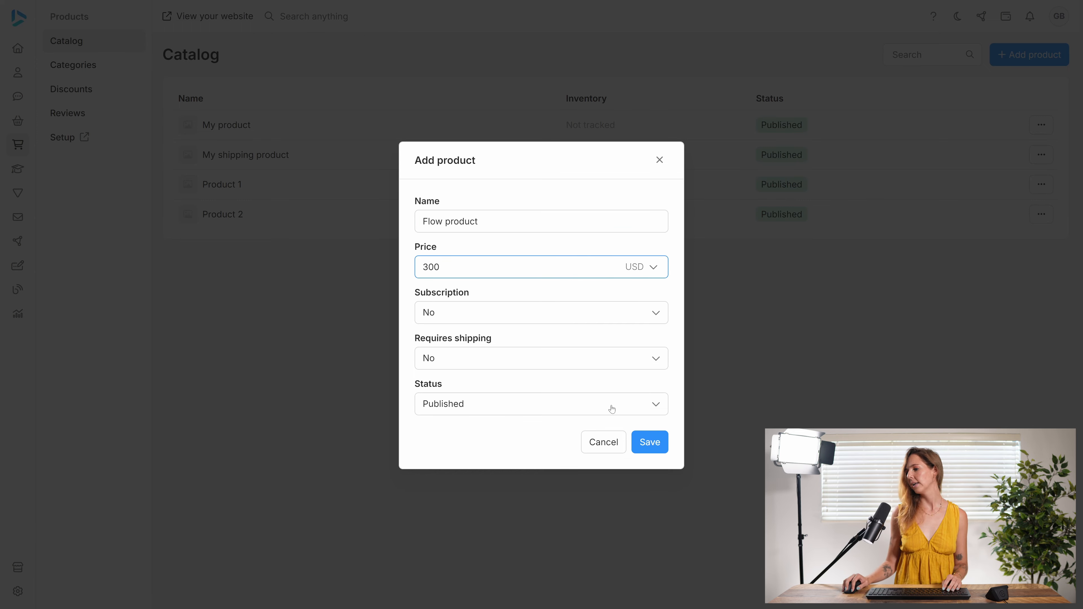
{"action": "left_click", "coordinate": [655, 443]}
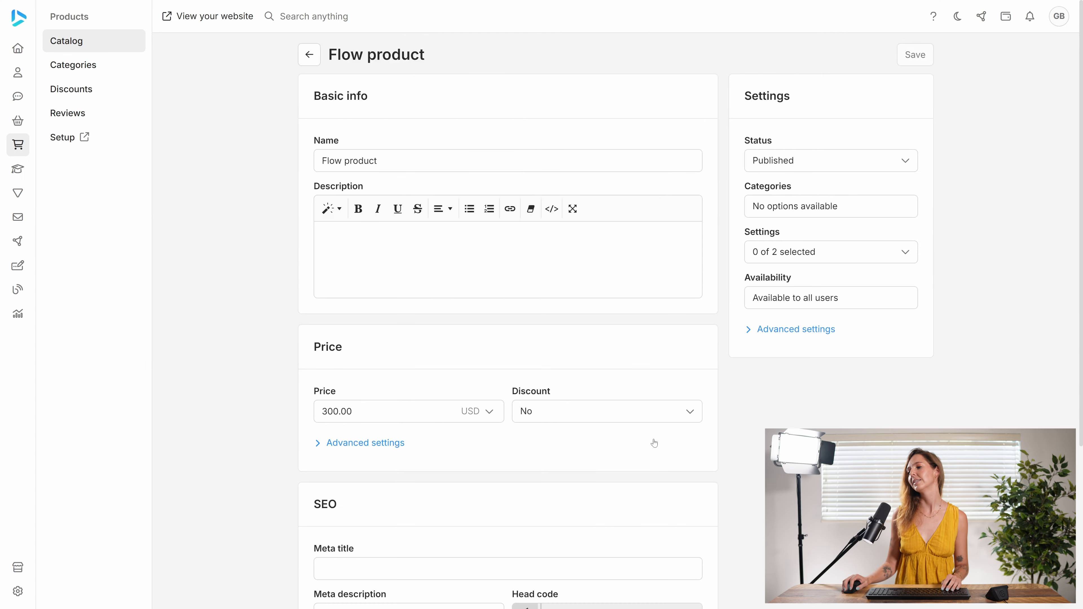
- Enable Fulfillment flow in the product's Advanced settings, select New flow, and save
{"action": "left_click", "coordinate": [779, 329]}
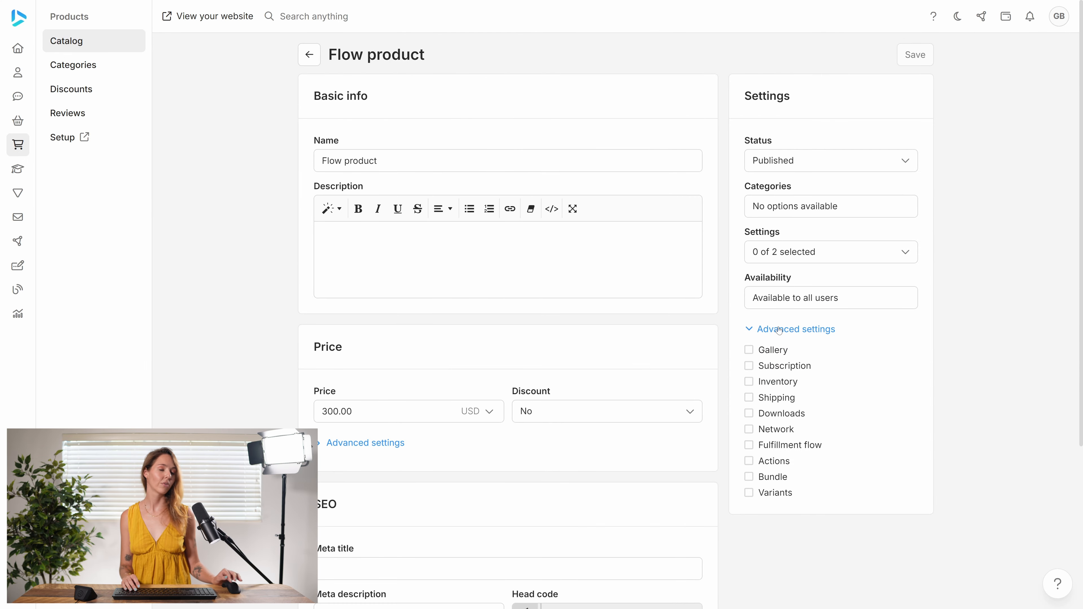
{"action": "scroll", "coordinate": [784, 406], "scroll_direction": "down", "scroll_amount": 1}
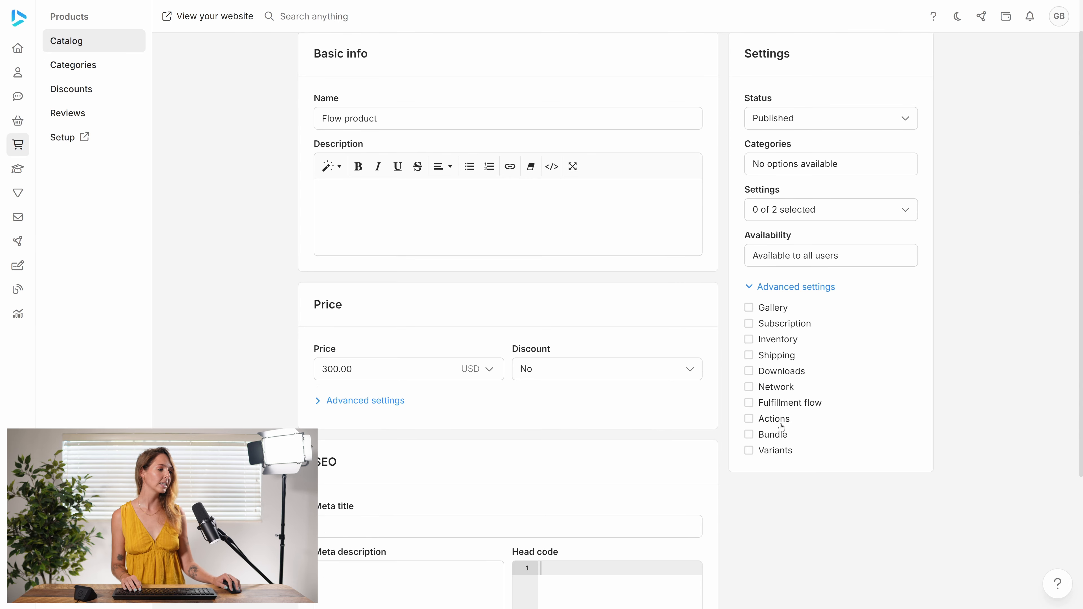
{"action": "left_click", "coordinate": [764, 408]}
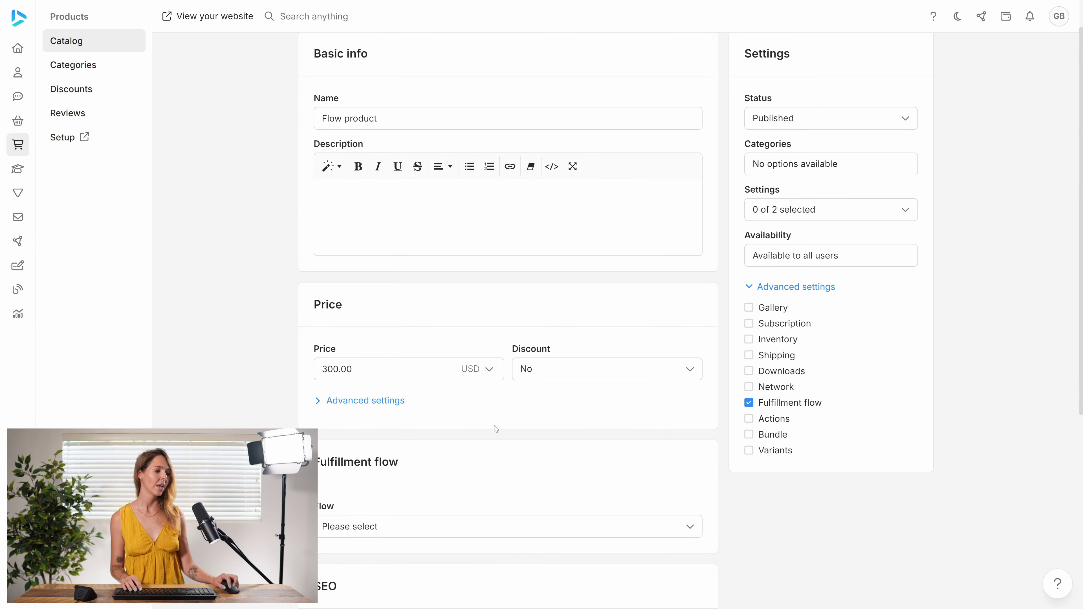
{"action": "scroll", "coordinate": [490, 435], "scroll_direction": "down", "scroll_amount": 3}
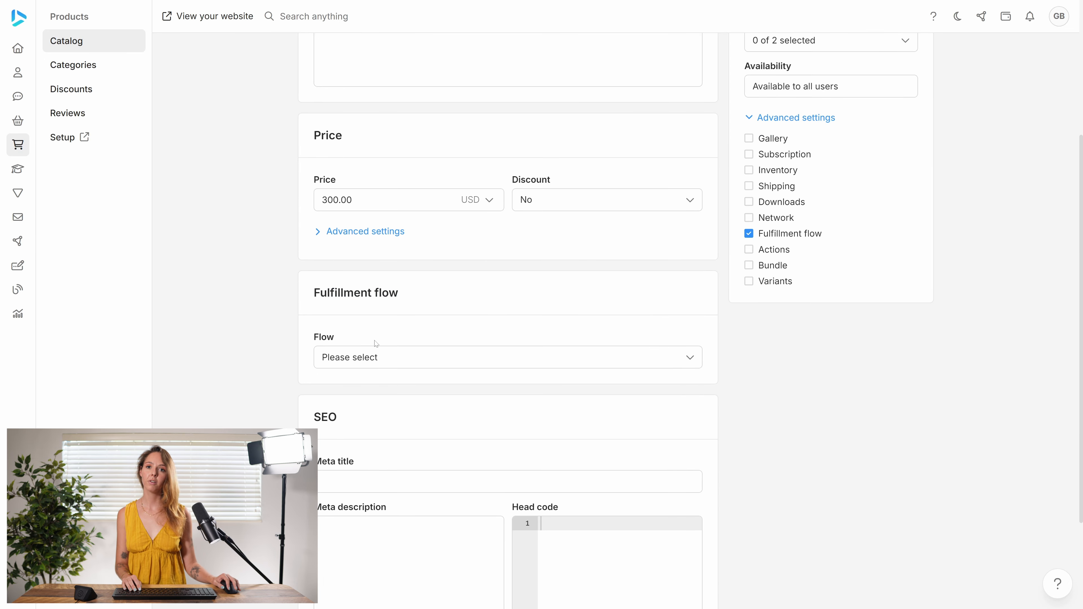
{"action": "left_click", "coordinate": [397, 357]}
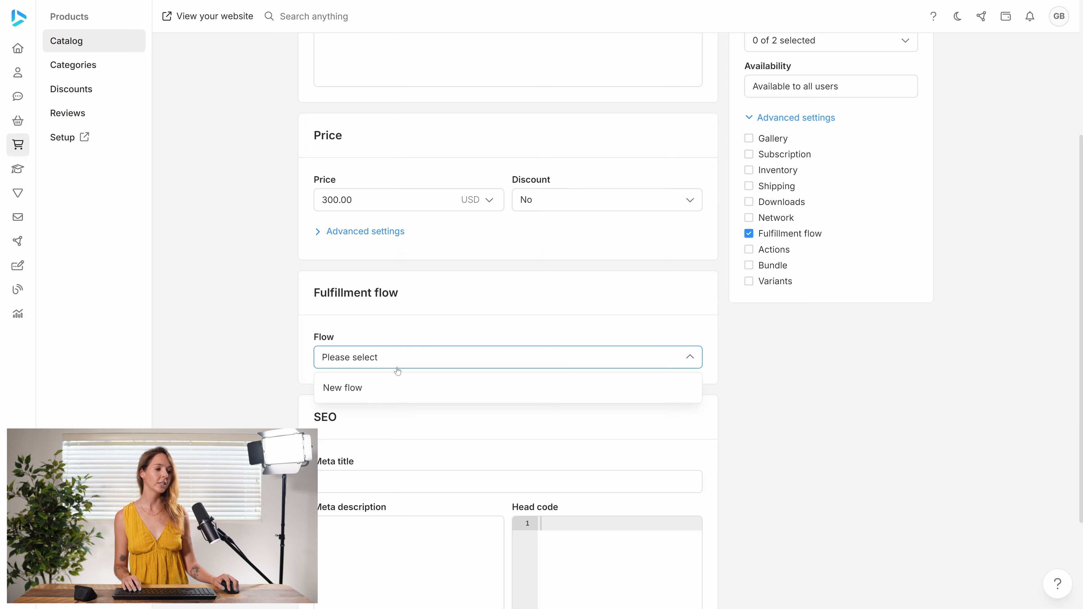
{"action": "left_click", "coordinate": [375, 388]}
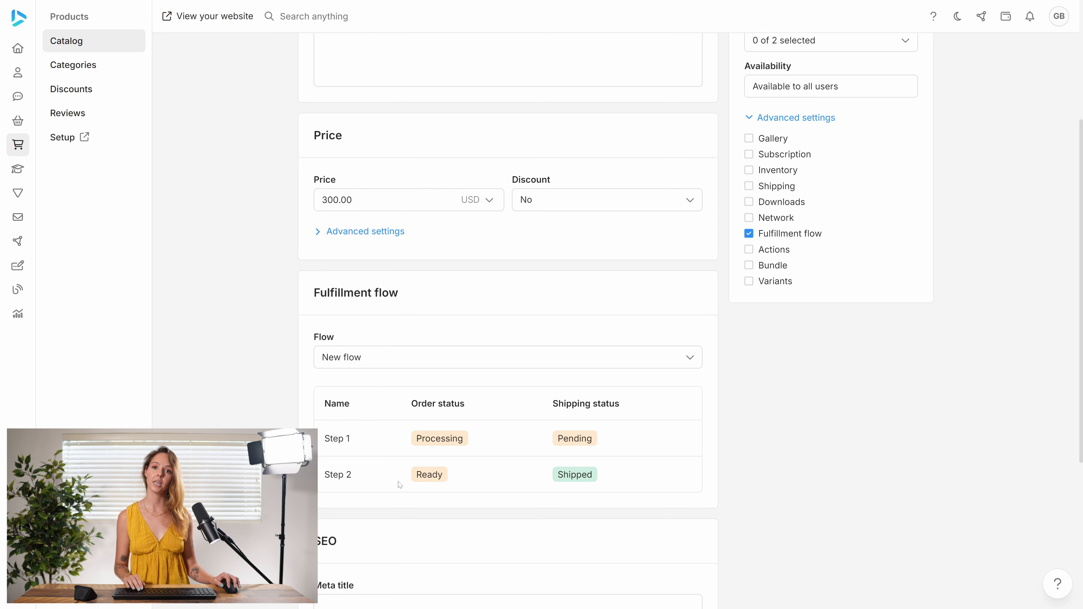
{"action": "scroll", "coordinate": [614, 299], "scroll_direction": "up", "scroll_amount": 5}
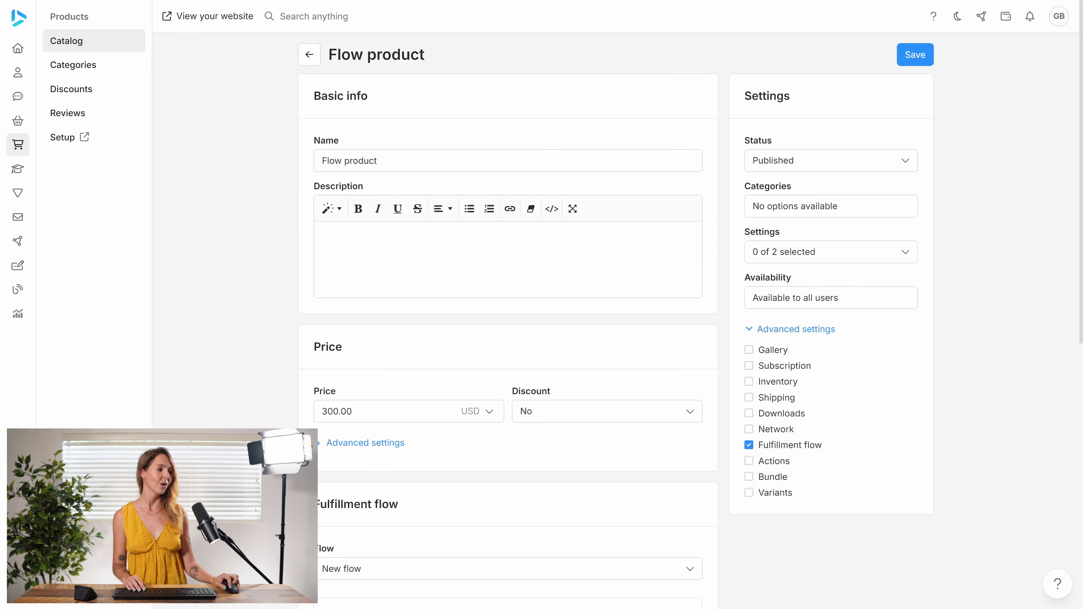
{"action": "left_click", "coordinate": [914, 55]}
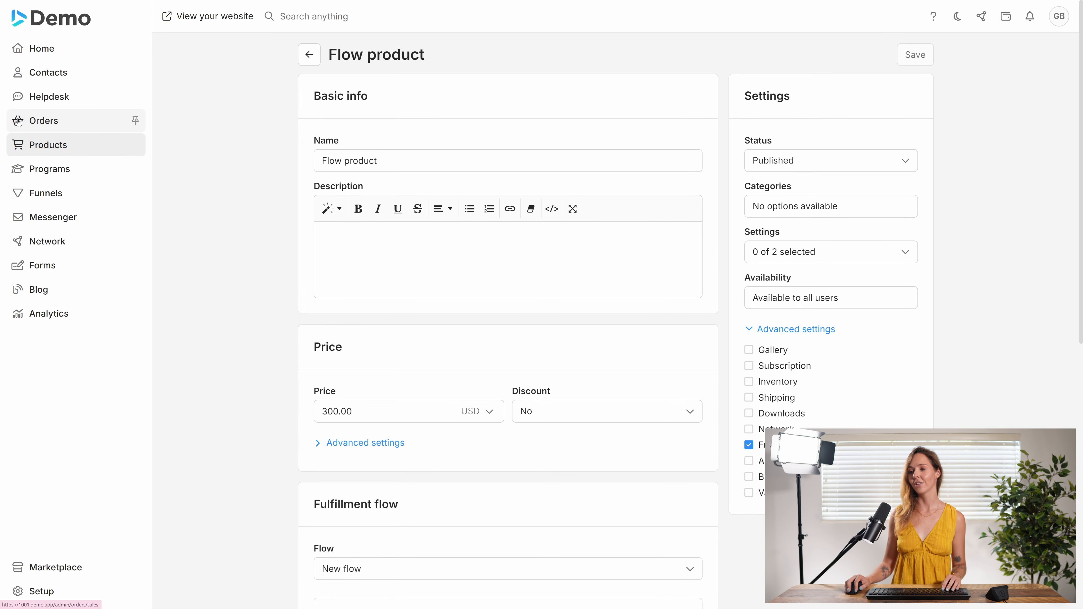
- Create a new invoice for the existing contact
{"action": "left_click", "coordinate": [18, 120]}
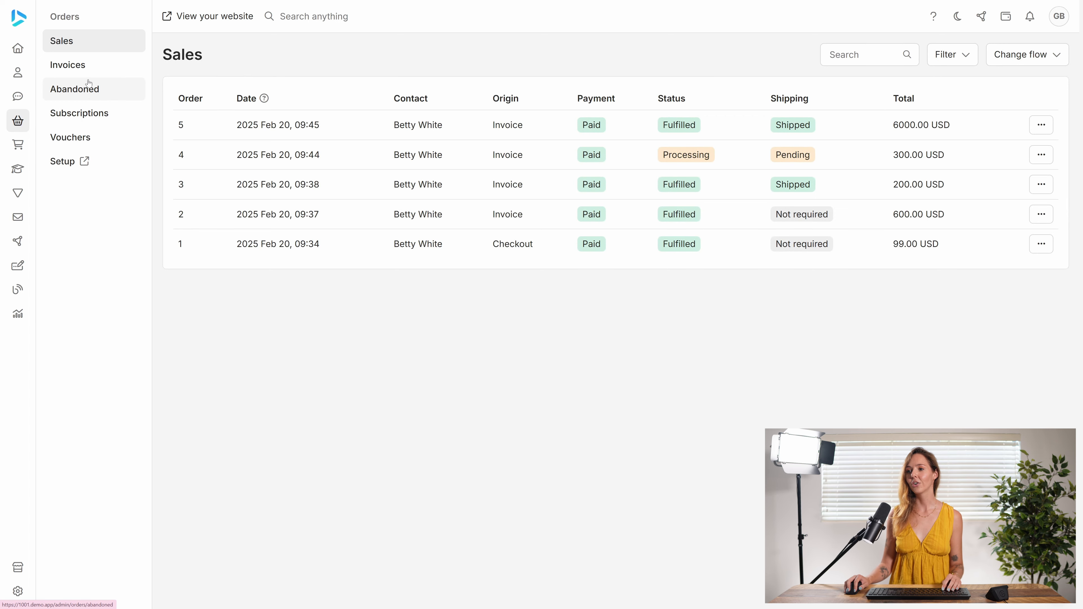
{"action": "left_click", "coordinate": [87, 67]}
{"action": "left_click", "coordinate": [621, 115]}
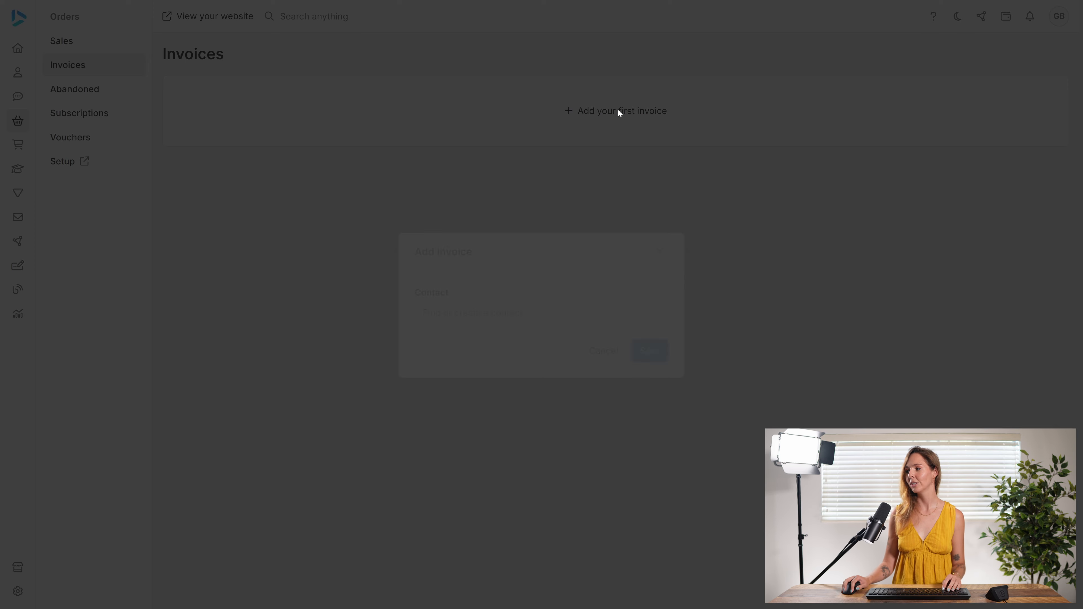
{"action": "left_click", "coordinate": [496, 314]}
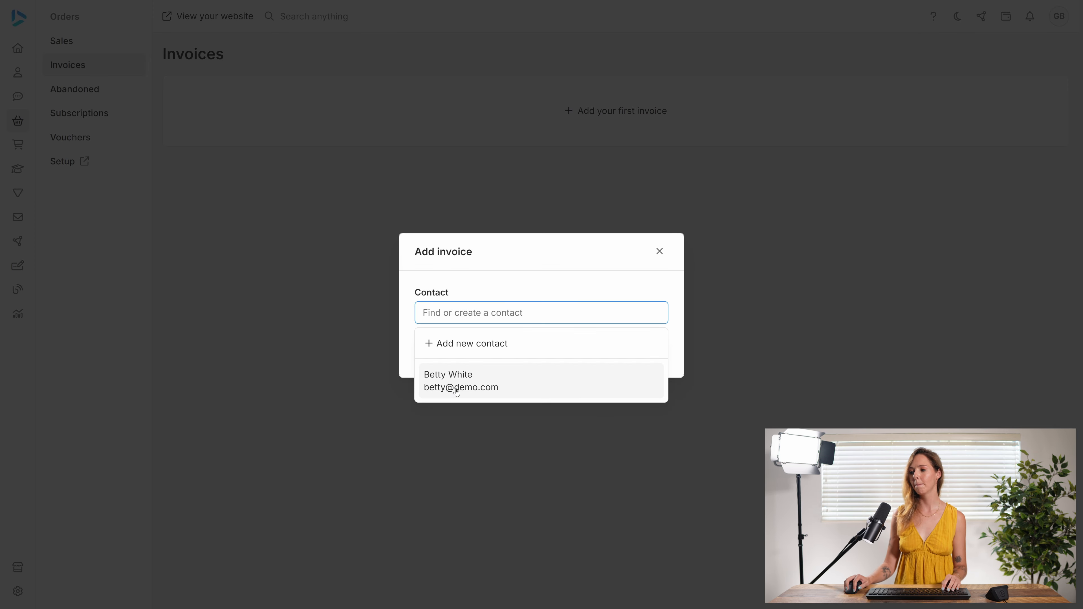
{"action": "left_click", "coordinate": [452, 380]}
{"action": "left_click", "coordinate": [655, 353]}
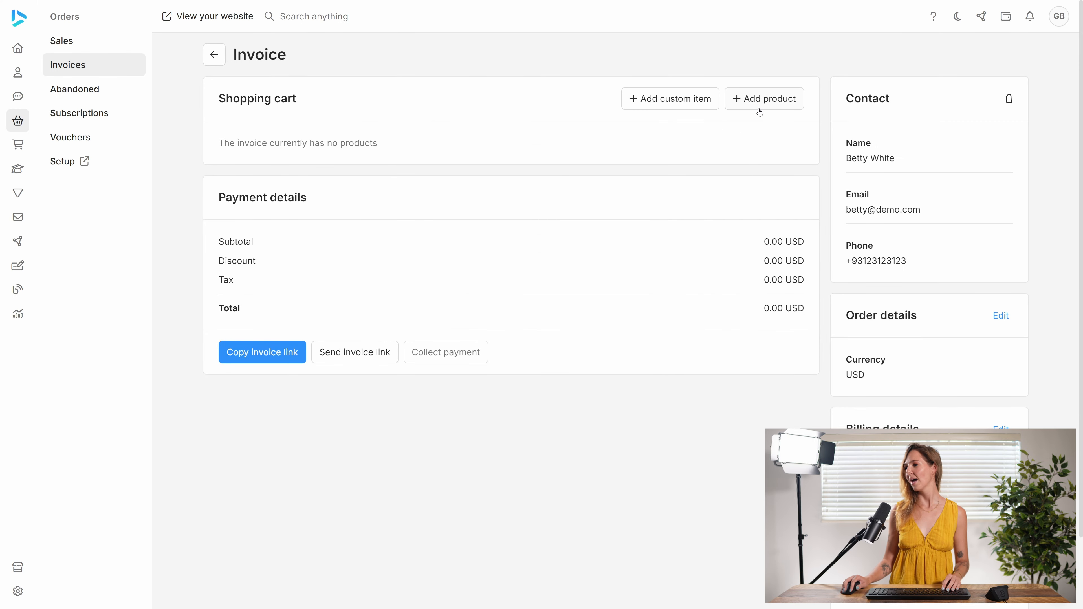
- Add Flow product and My product to the invoice
{"action": "left_click", "coordinate": [759, 99]}
{"action": "left_click", "coordinate": [499, 305]}
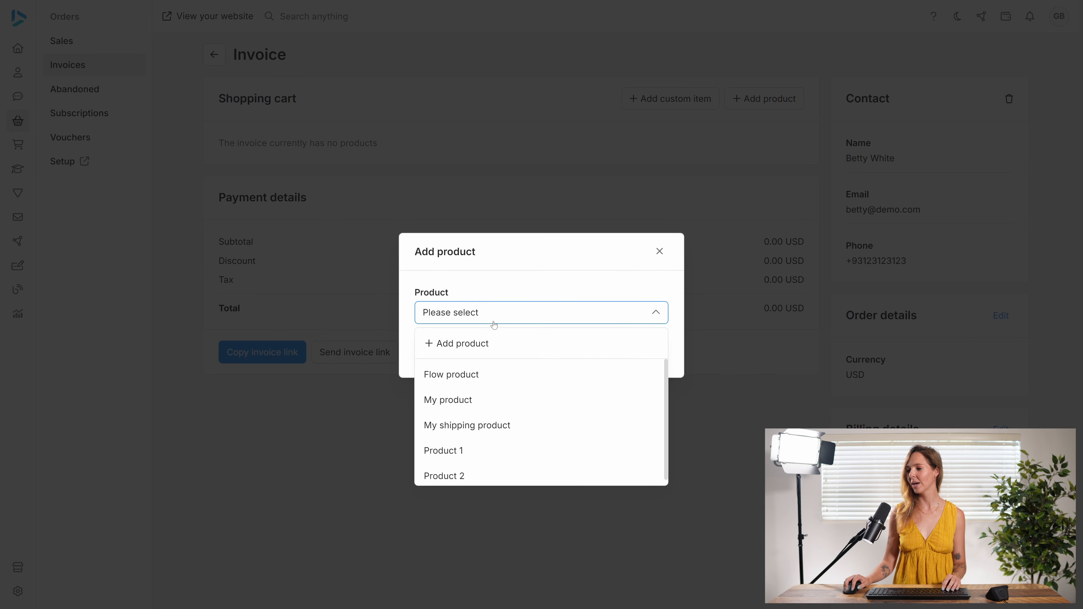
{"action": "left_click", "coordinate": [468, 379]}
{"action": "left_click", "coordinate": [637, 348]}
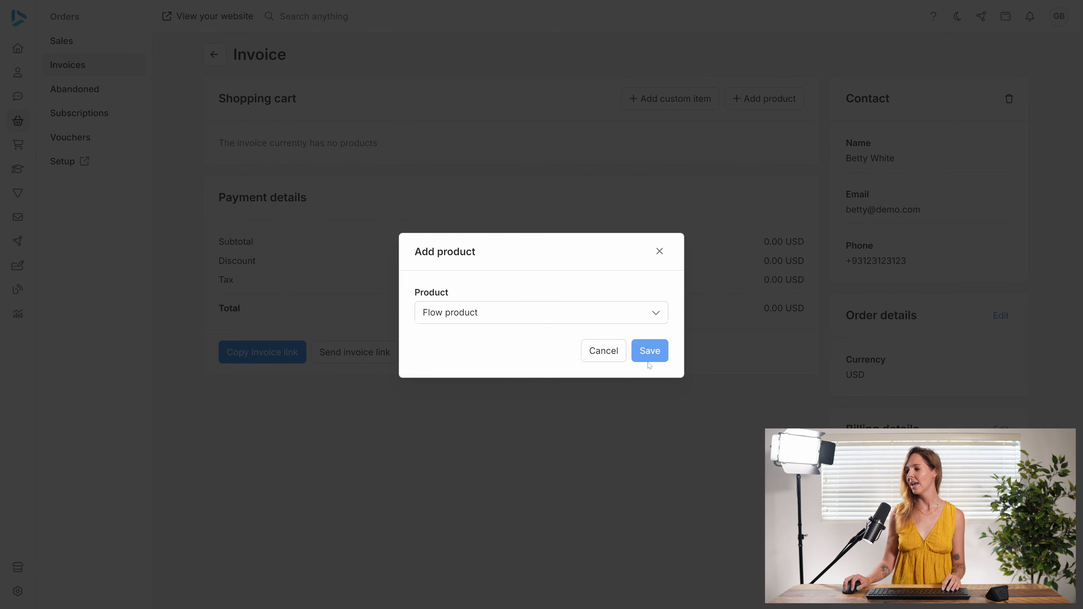
{"action": "left_click", "coordinate": [744, 99]}
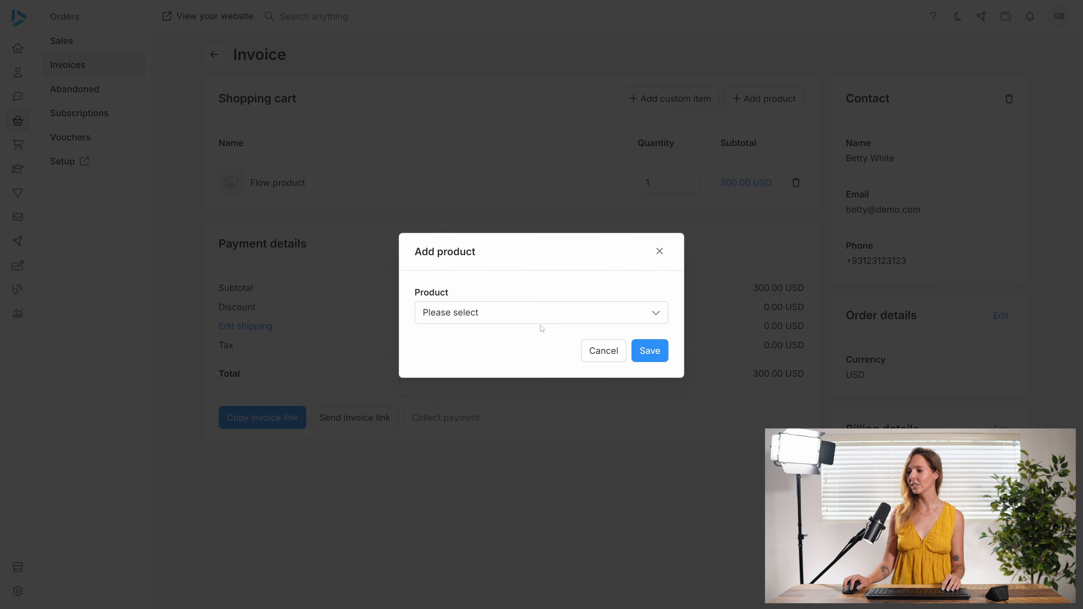
{"action": "left_click", "coordinate": [573, 315]}
{"action": "left_click", "coordinate": [448, 376]}
{"action": "left_click", "coordinate": [661, 359]}
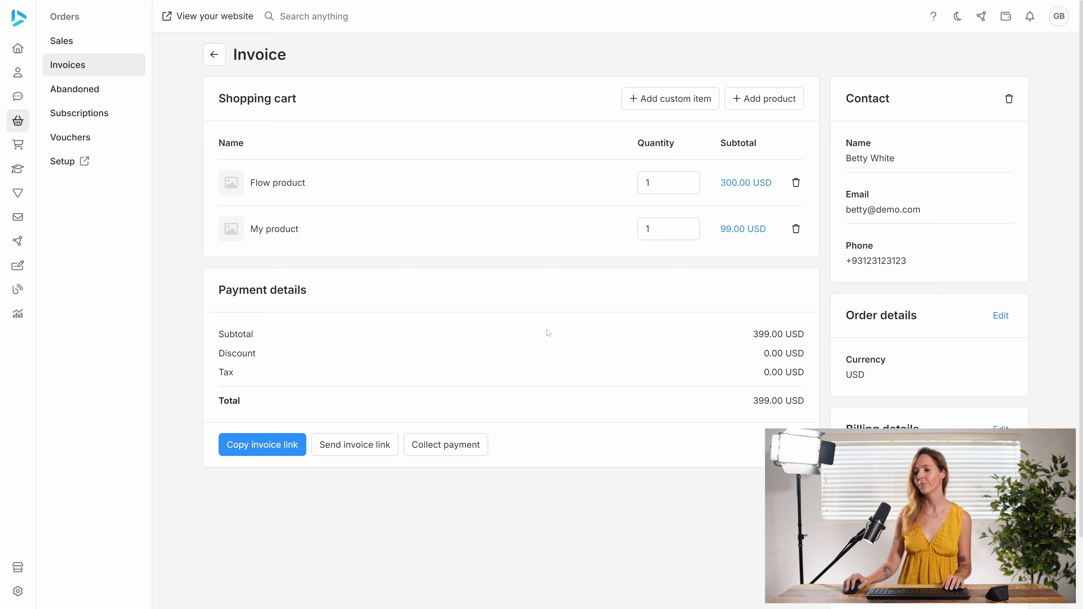
- Record a 399.00 USD cash payment, create the order, and view the Sales list
{"action": "left_click", "coordinate": [455, 446]}
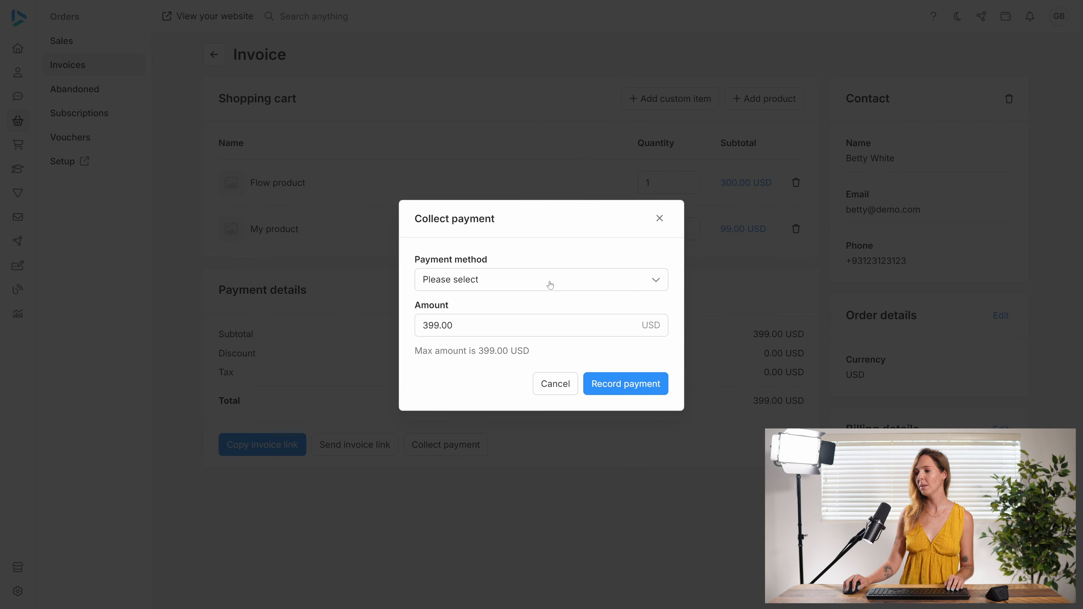
{"action": "left_click", "coordinate": [550, 285]}
{"action": "left_click", "coordinate": [554, 336]}
{"action": "left_click", "coordinate": [614, 386]}
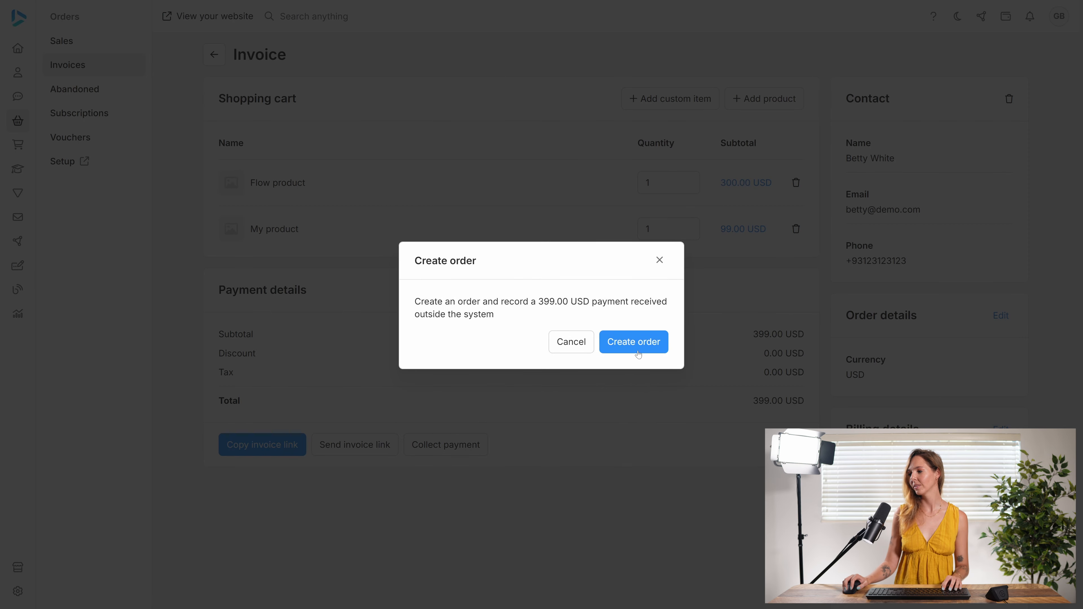
{"action": "left_click", "coordinate": [634, 342]}
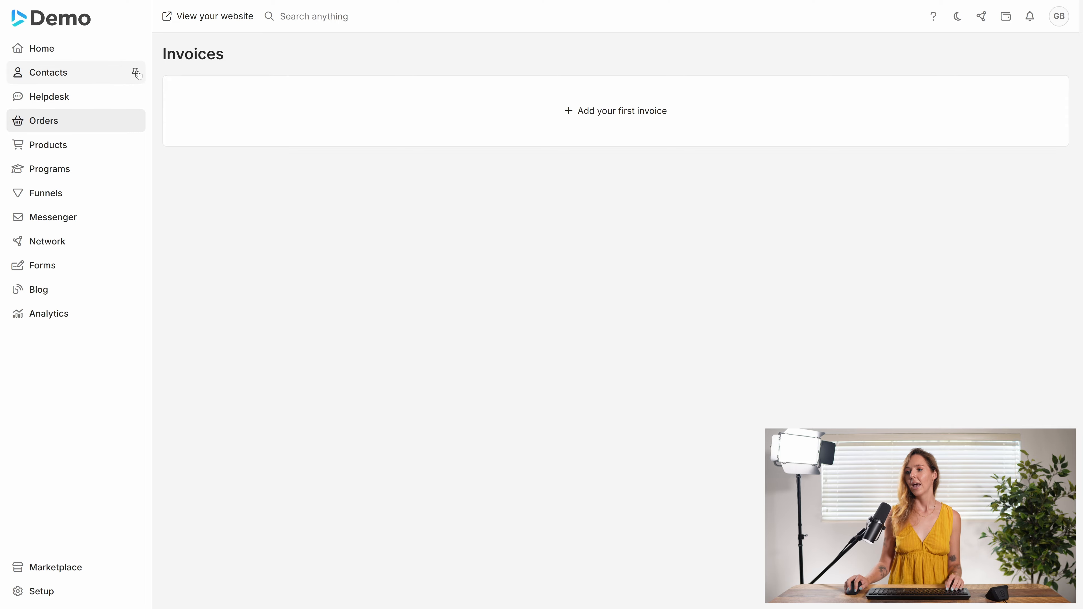
{"action": "left_click", "coordinate": [97, 50]}
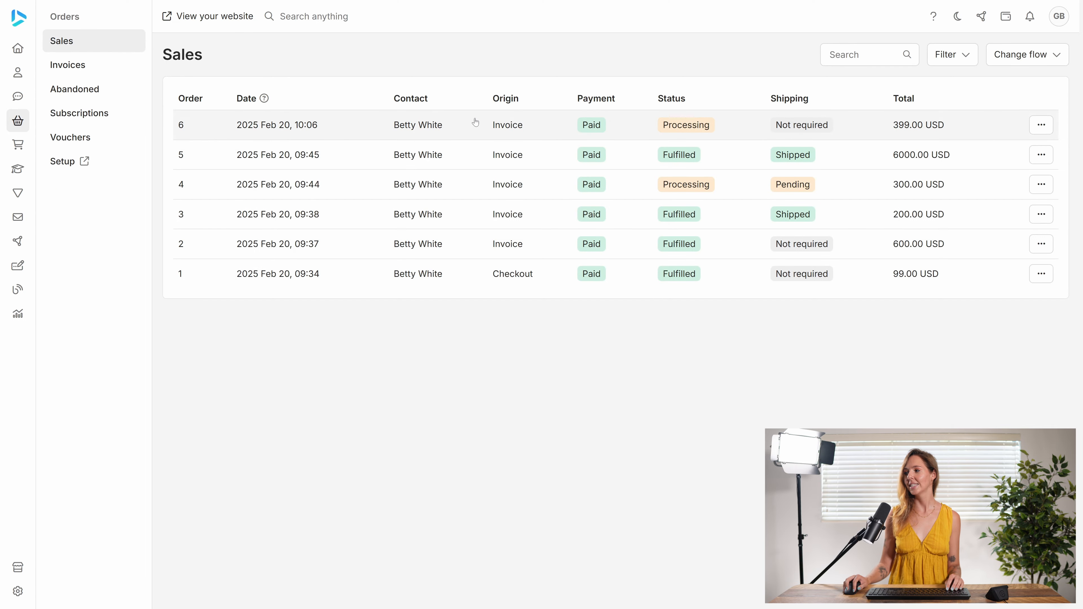
- Check order 6, then filter sales to New flow and compare the Step 2 and Step 1 tabs
{"action": "left_click", "coordinate": [434, 125]}
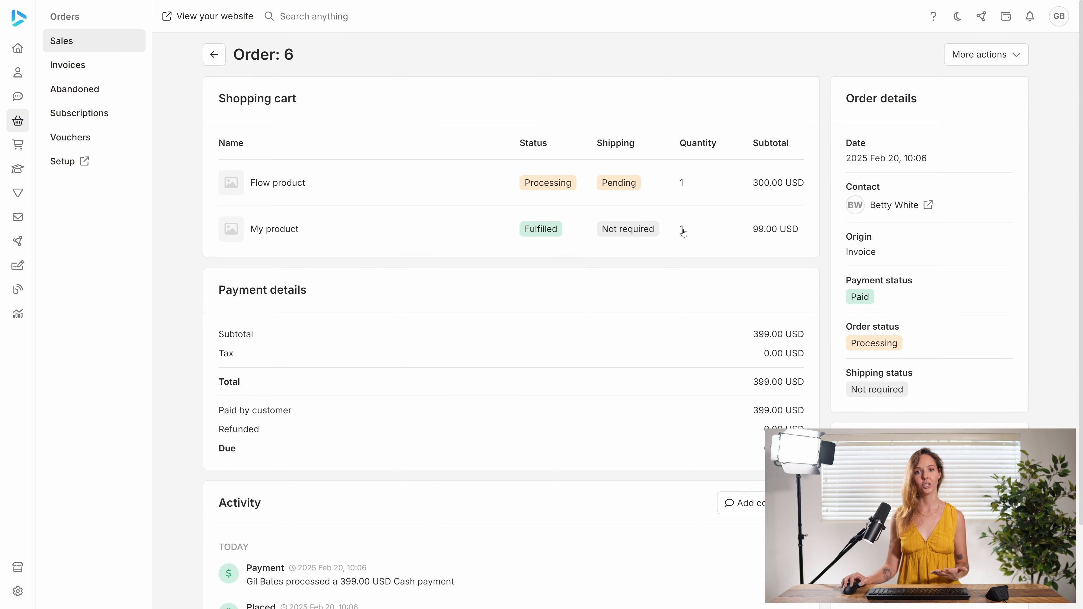
{"action": "left_click", "coordinate": [213, 54]}
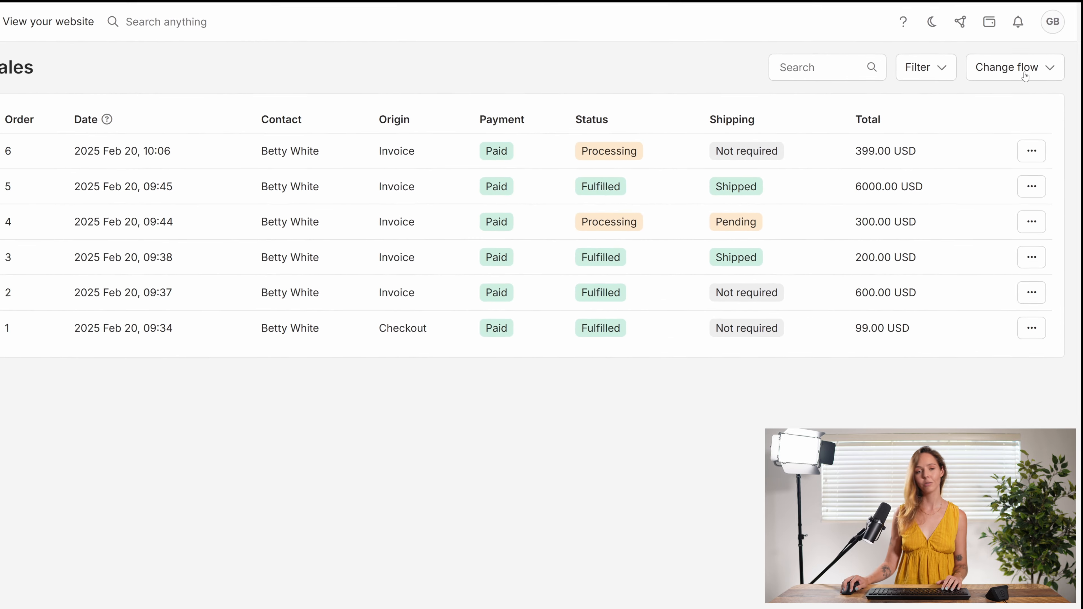
{"action": "left_click", "coordinate": [1025, 76]}
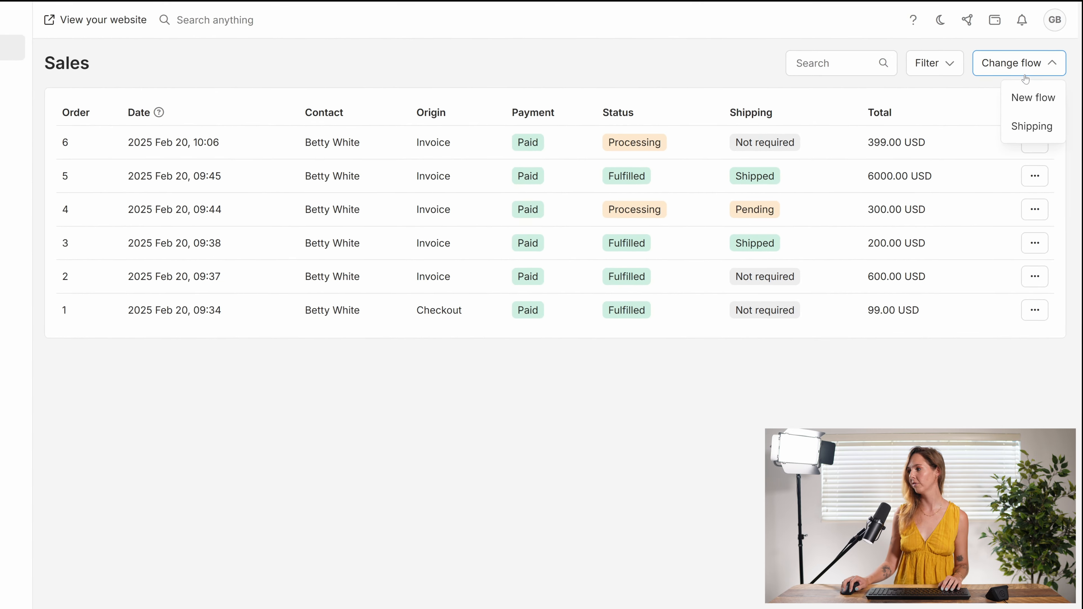
{"action": "left_click", "coordinate": [1037, 82]}
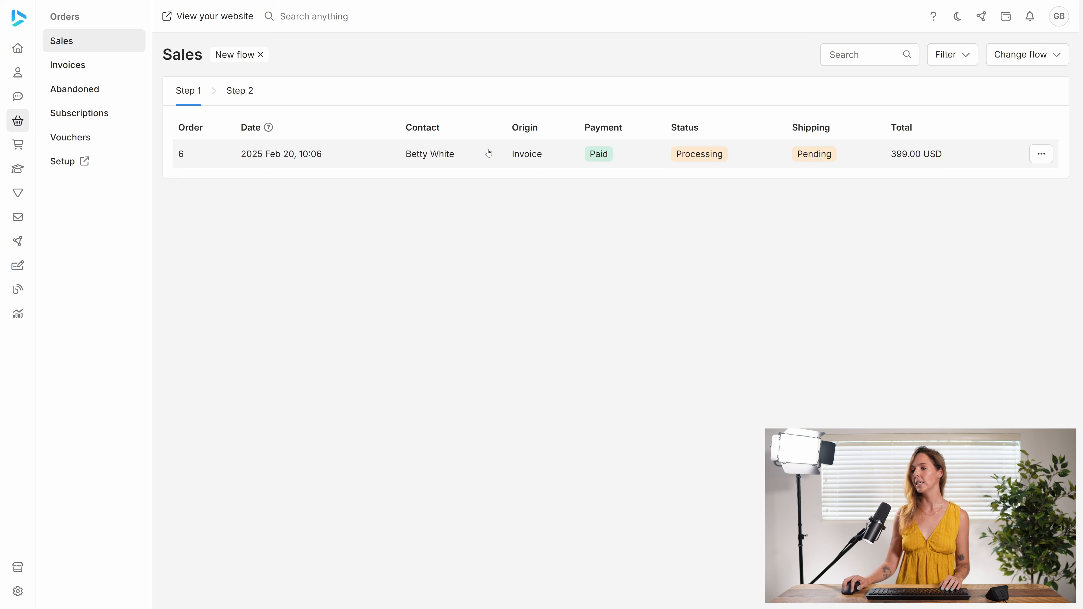
{"action": "left_click", "coordinate": [251, 91]}
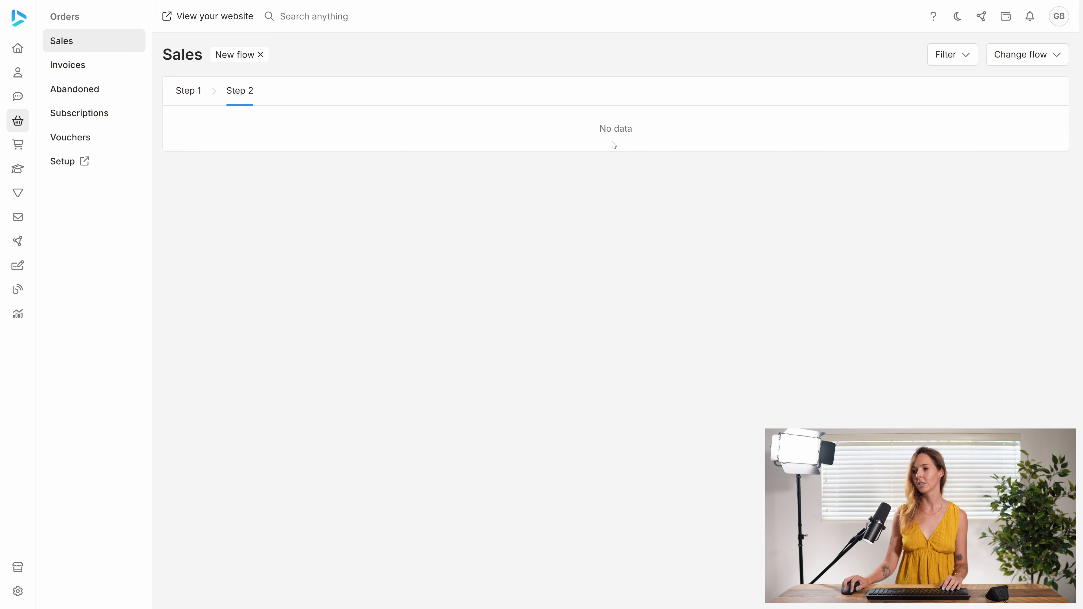
{"action": "left_click", "coordinate": [200, 99]}
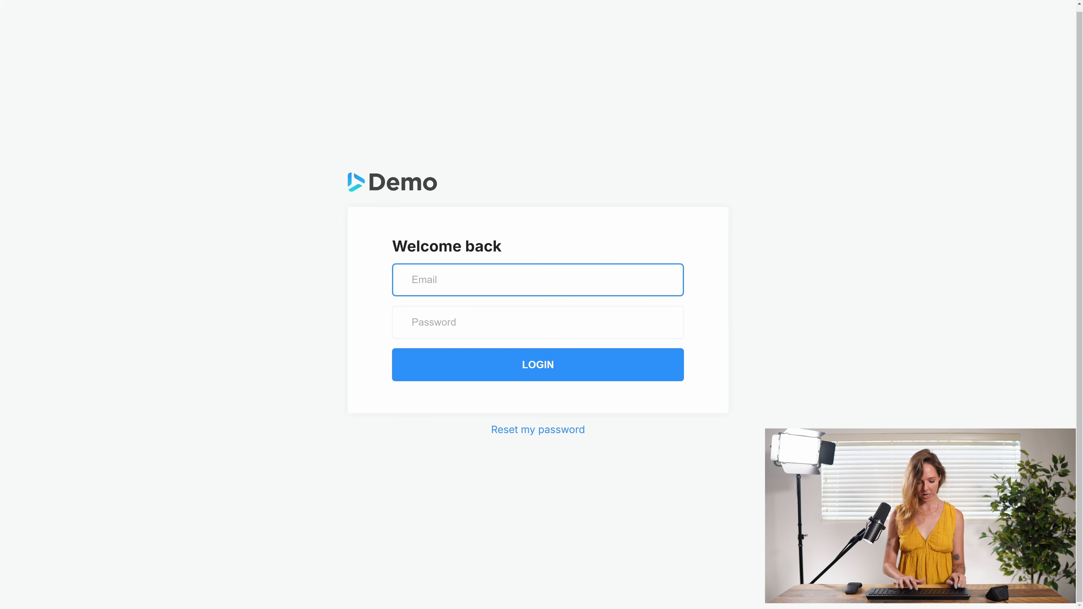
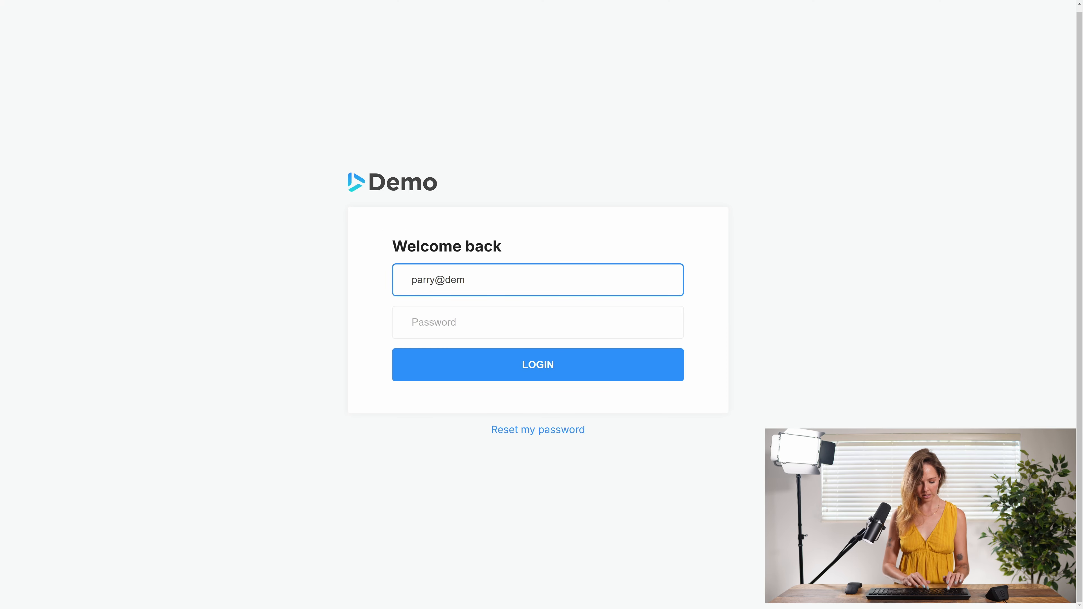
- Log in with the second team member's email and password, then filter sales to New flow
{"action": "key", "text": "Tab"}
{"action": "type", "text": "***"}
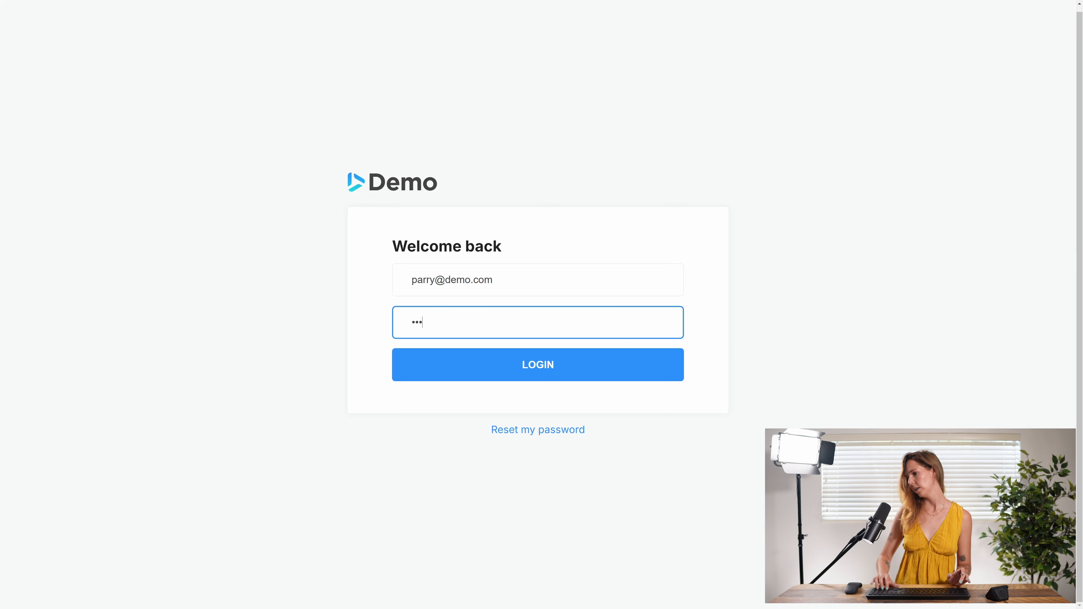
{"action": "type", "text": "***"}
{"action": "left_click", "coordinate": [544, 368]}
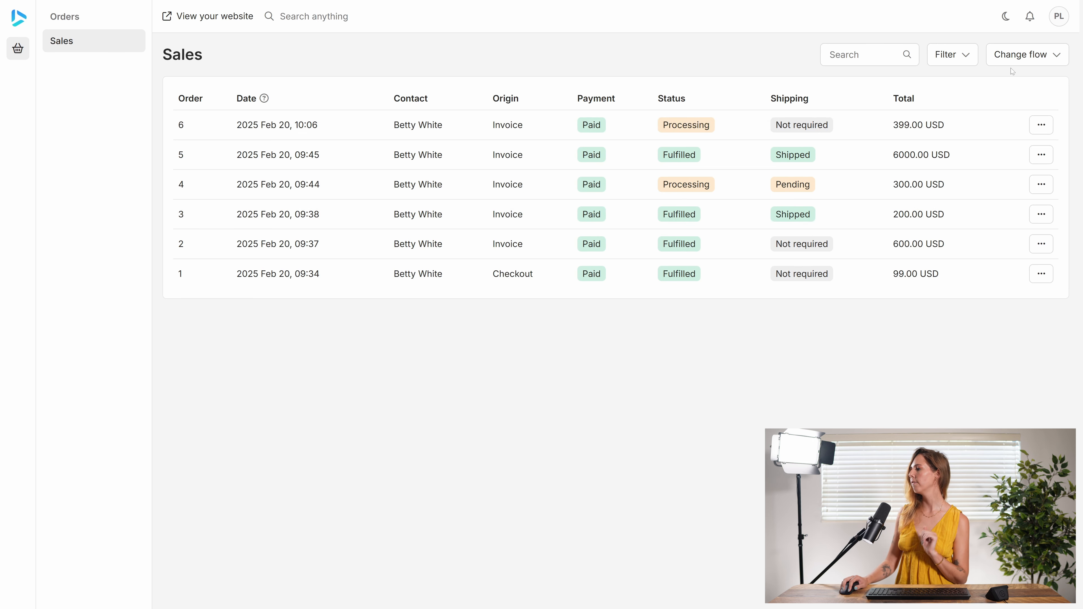
{"action": "left_click", "coordinate": [1015, 62]}
{"action": "left_click", "coordinate": [1036, 86]}
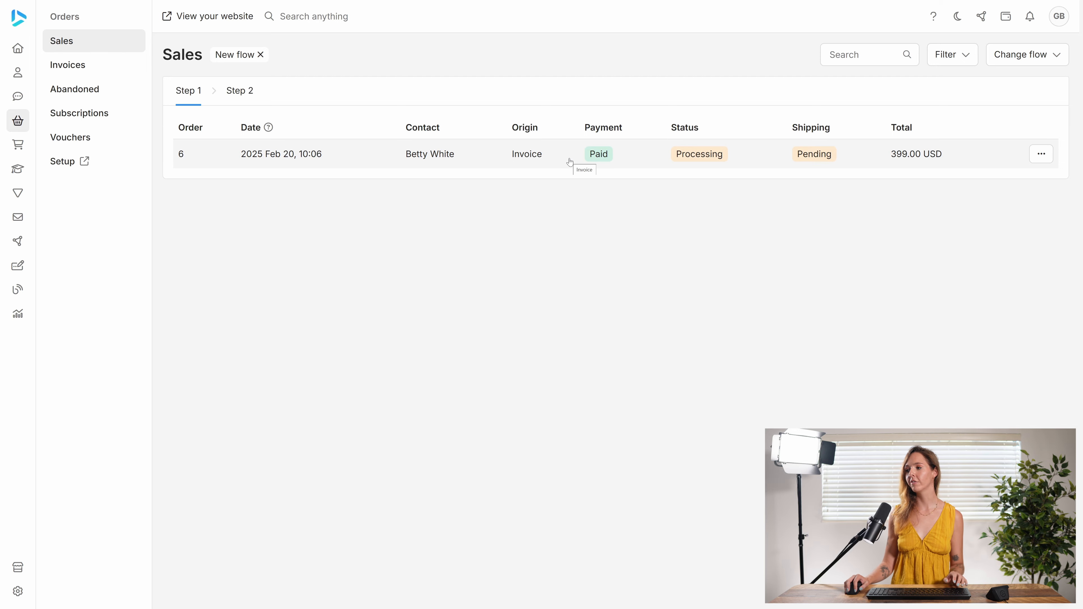
- Process Step 1 on order 6 and find it under the Step 2 tab
{"action": "left_click", "coordinate": [570, 162]}
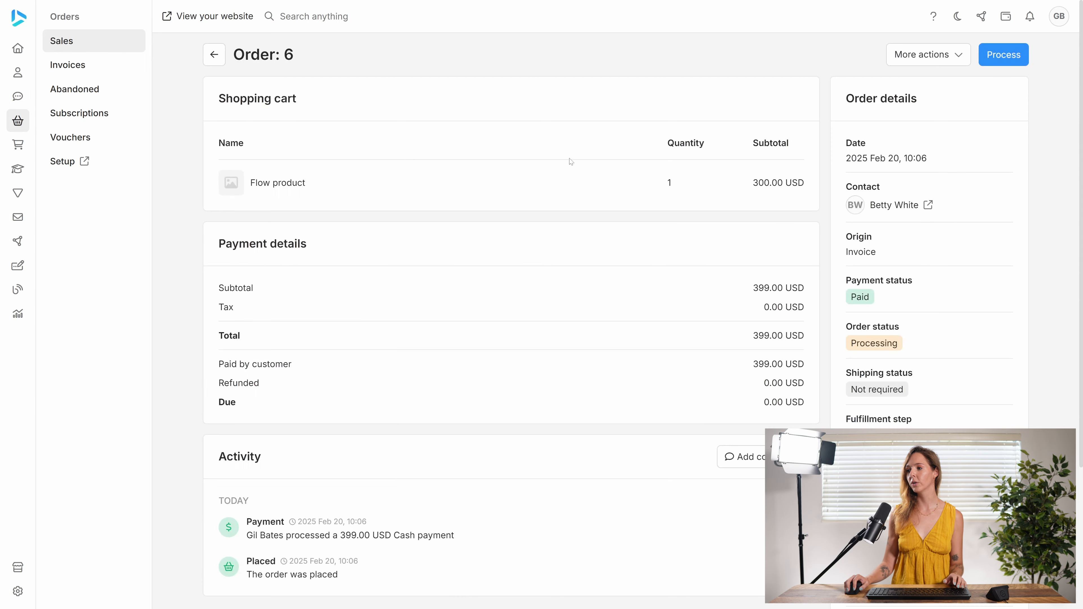
{"action": "left_click", "coordinate": [1011, 62]}
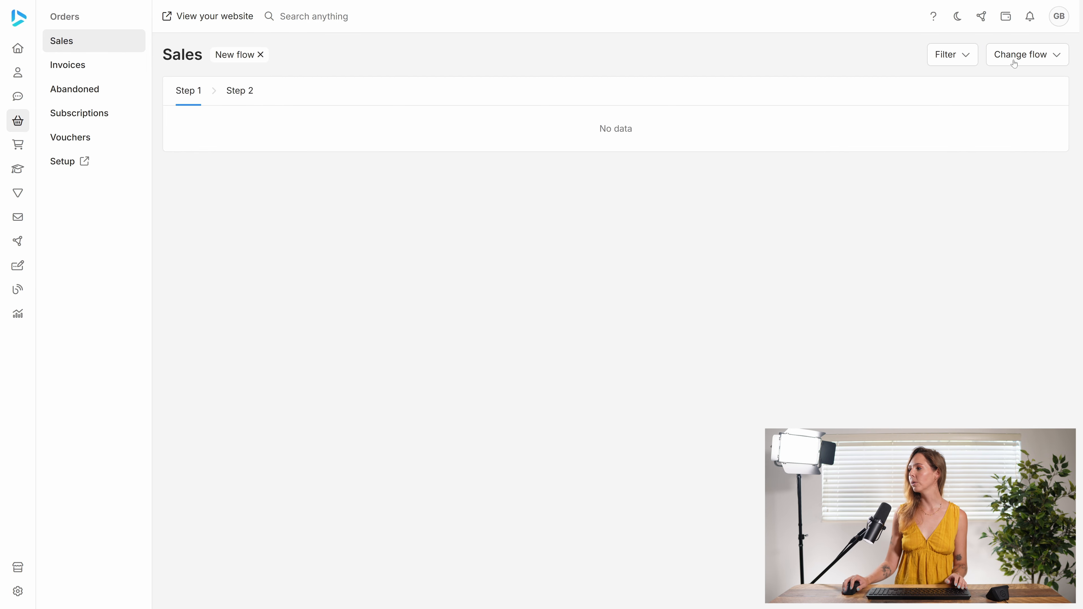
{"action": "left_click", "coordinate": [247, 93]}
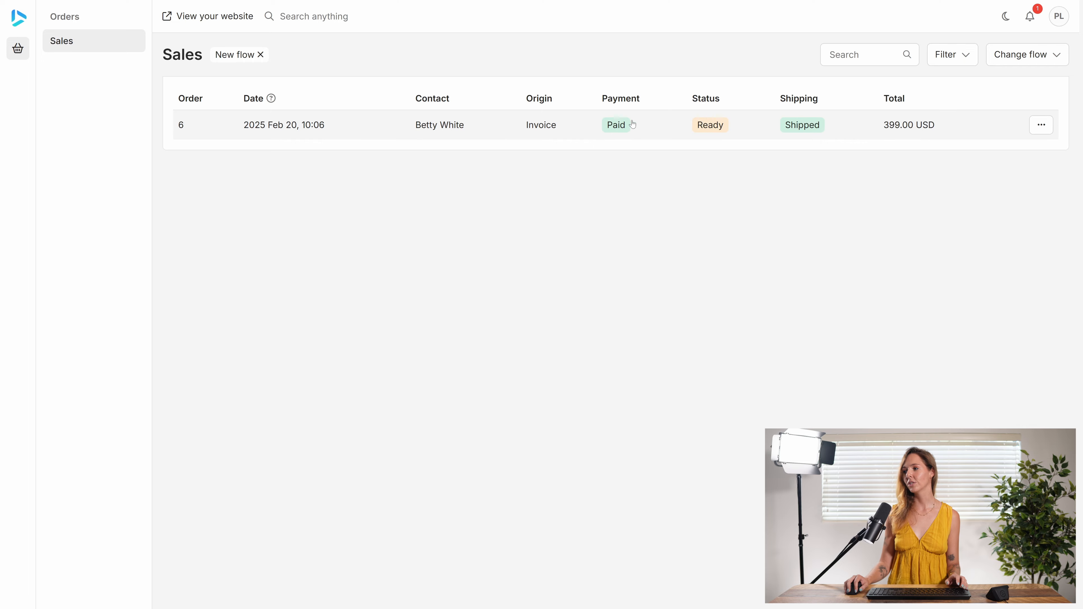
- Process Step 2 on order 6, clear the New flow filter, and reopen order 6 to confirm Fulfilled
{"action": "left_click", "coordinate": [510, 132]}
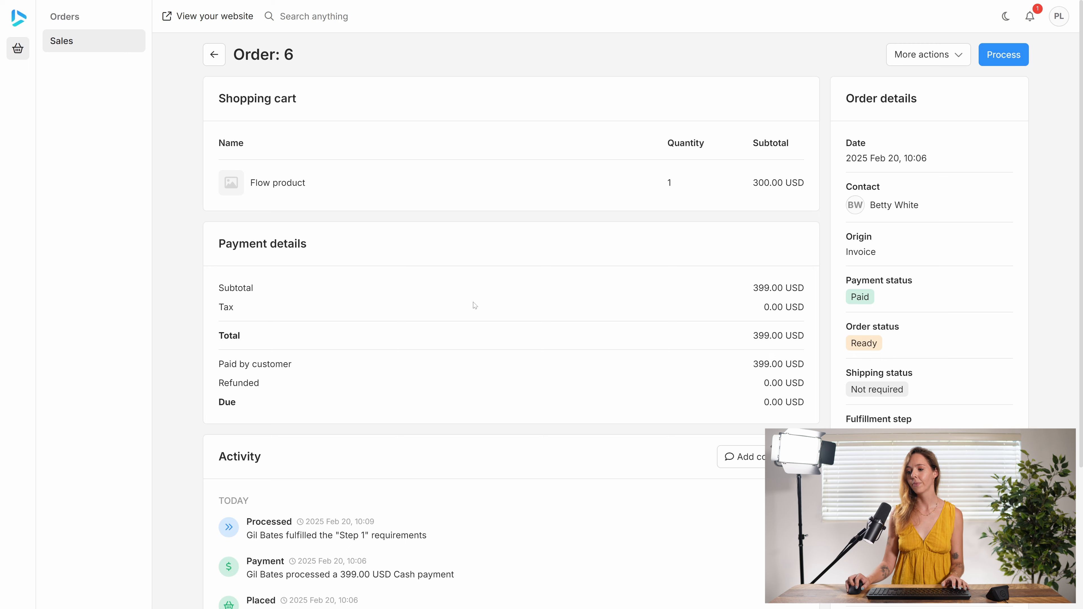
{"action": "scroll", "coordinate": [476, 298], "scroll_direction": "down", "scroll_amount": 3}
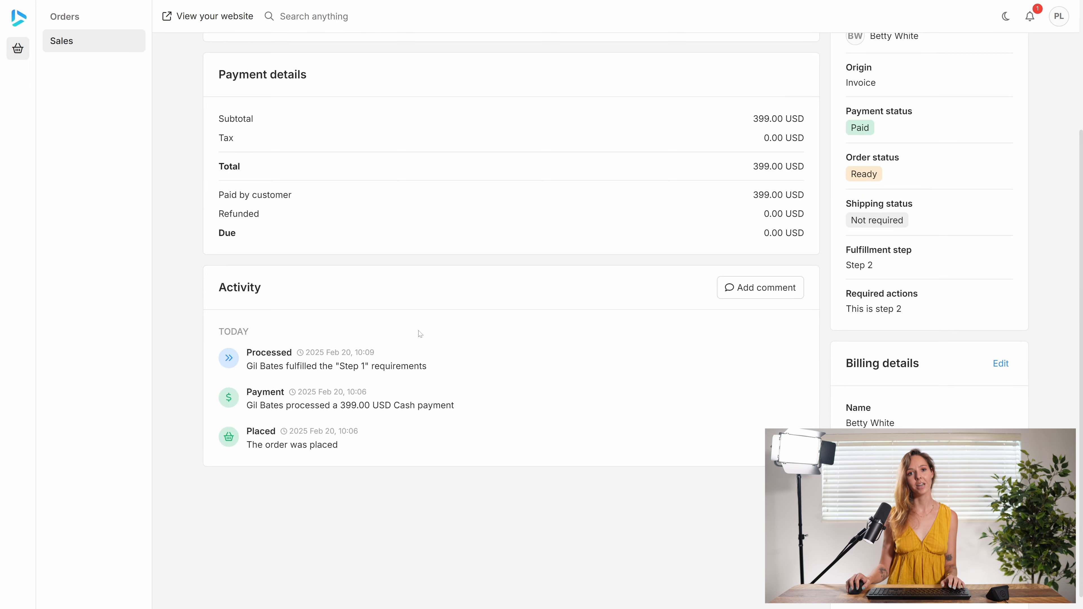
{"action": "scroll", "coordinate": [430, 333], "scroll_direction": "up", "scroll_amount": 4}
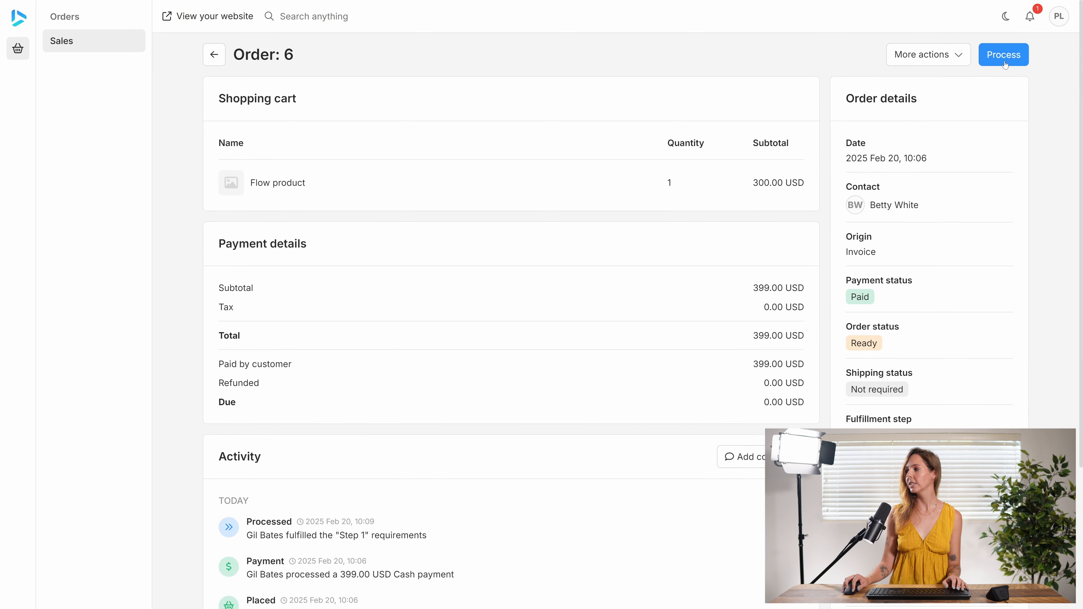
{"action": "left_click", "coordinate": [1016, 59]}
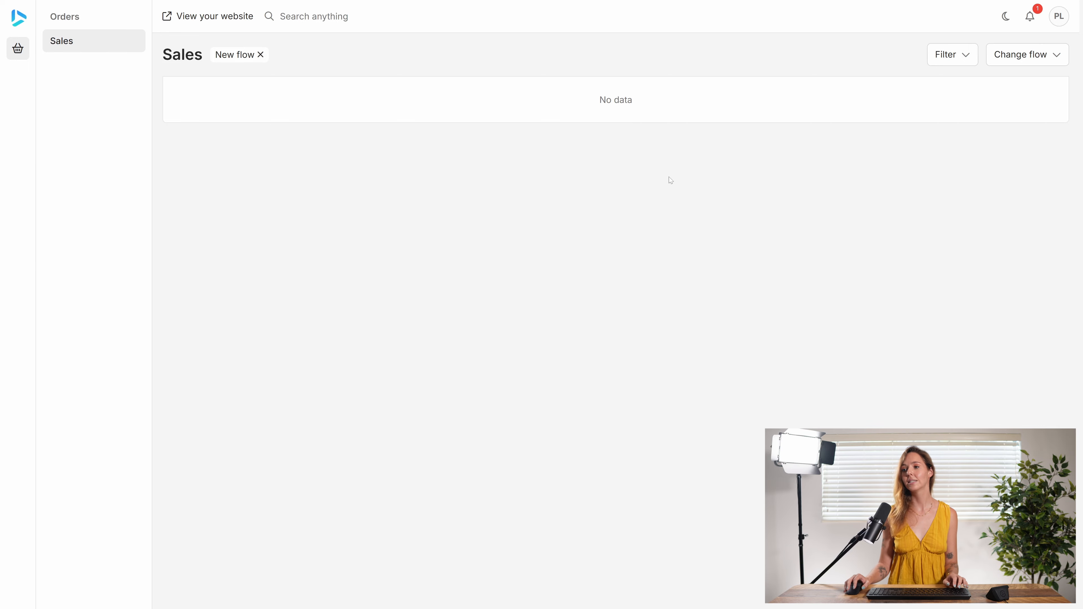
{"action": "left_click", "coordinate": [260, 55]}
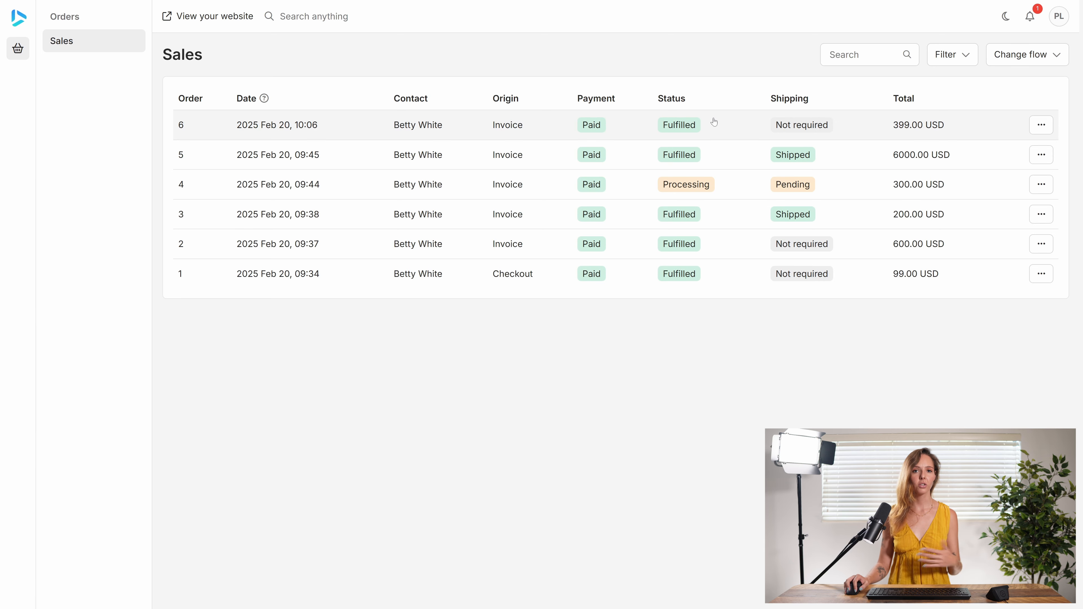
{"action": "left_click", "coordinate": [565, 135]}
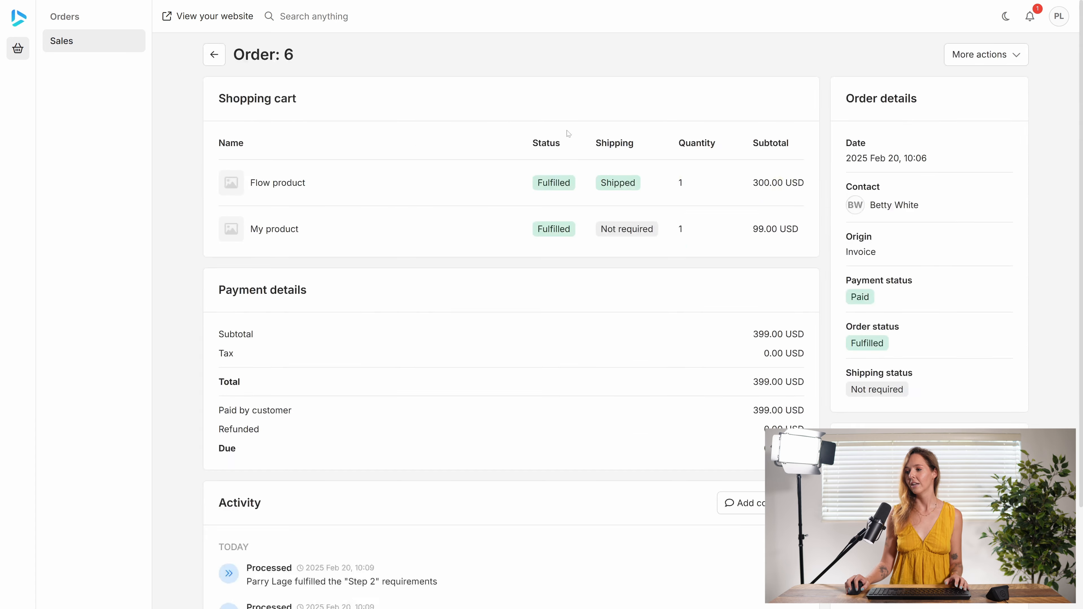
{"action": "scroll", "coordinate": [393, 376], "scroll_direction": "down", "scroll_amount": 3}
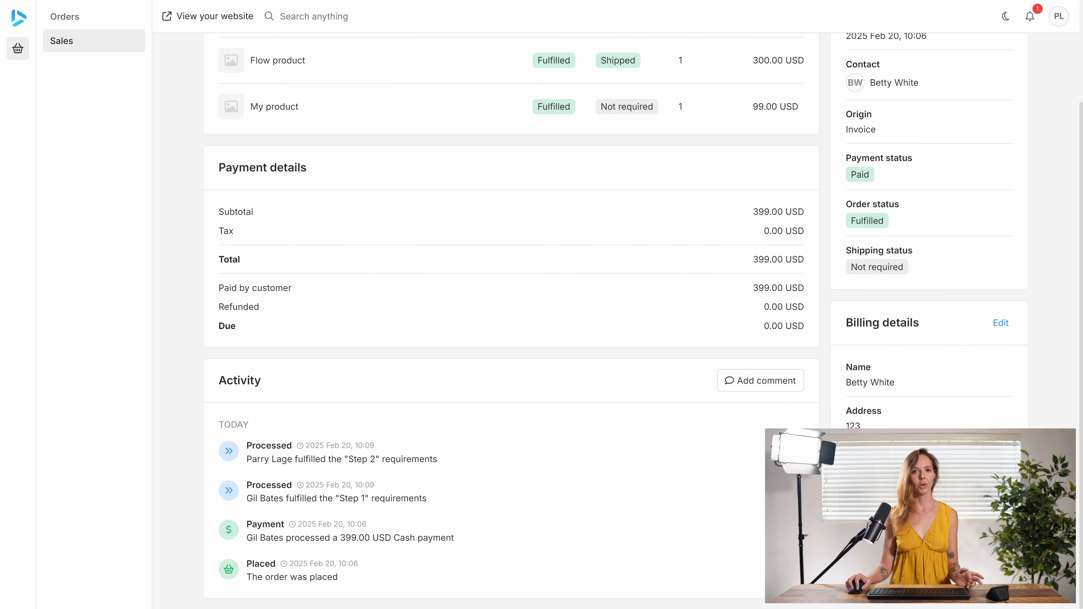
{"action": "scroll", "coordinate": [458, 344], "scroll_direction": "up", "scroll_amount": 3}
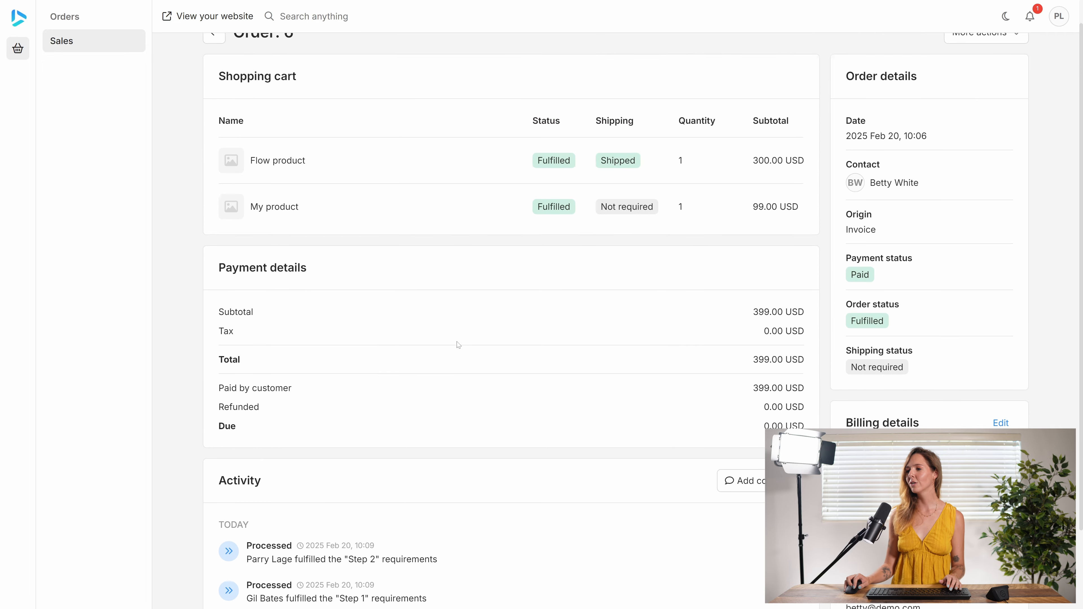